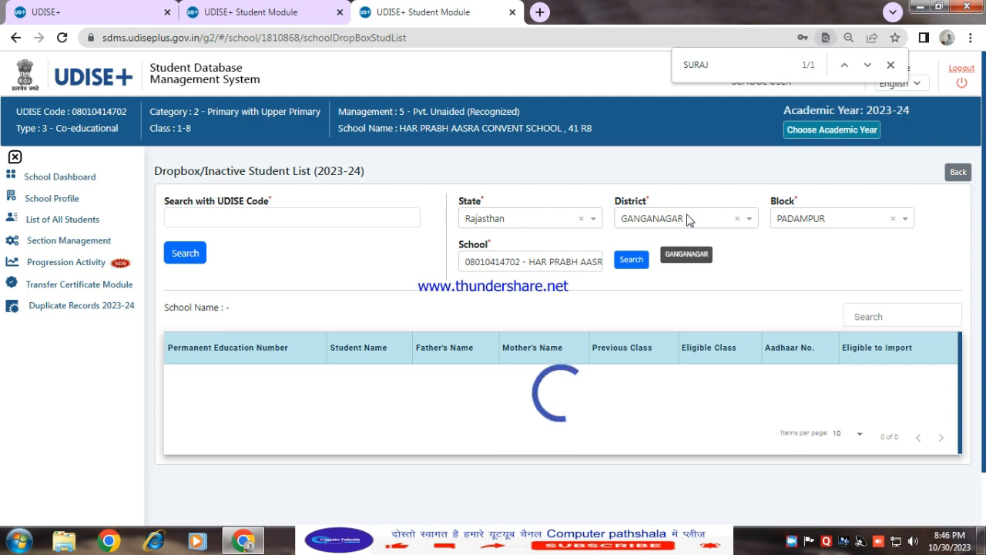
pyautogui.click(499, 262)
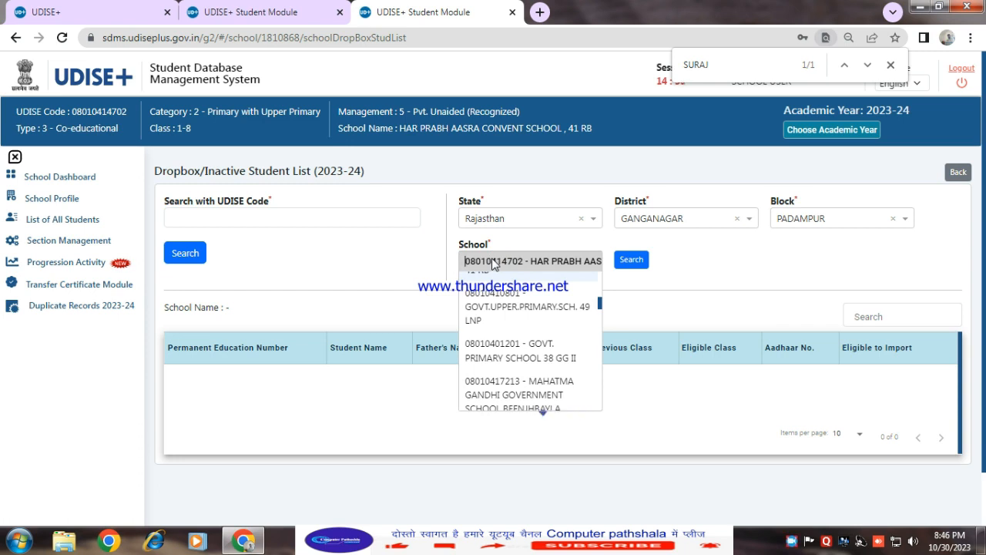
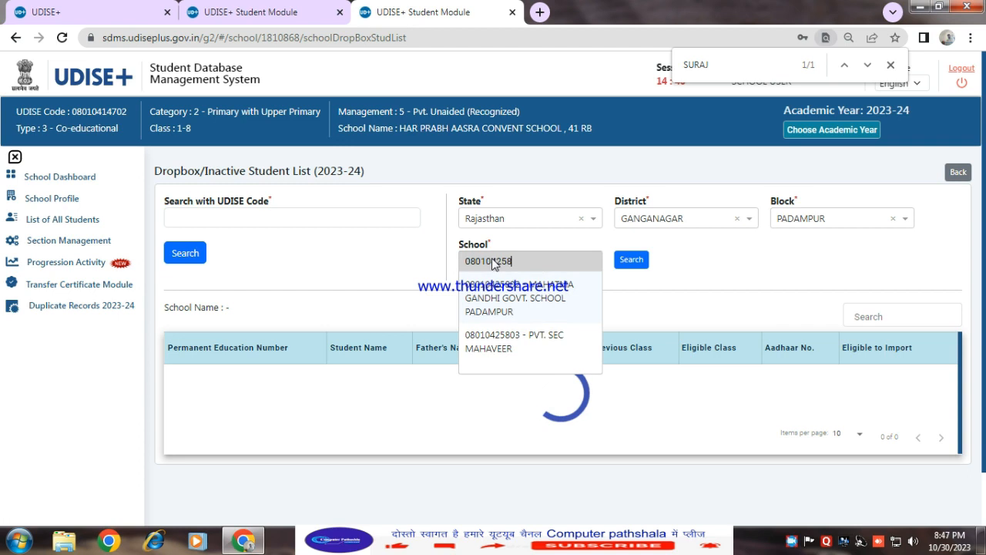
pyautogui.click(535, 298)
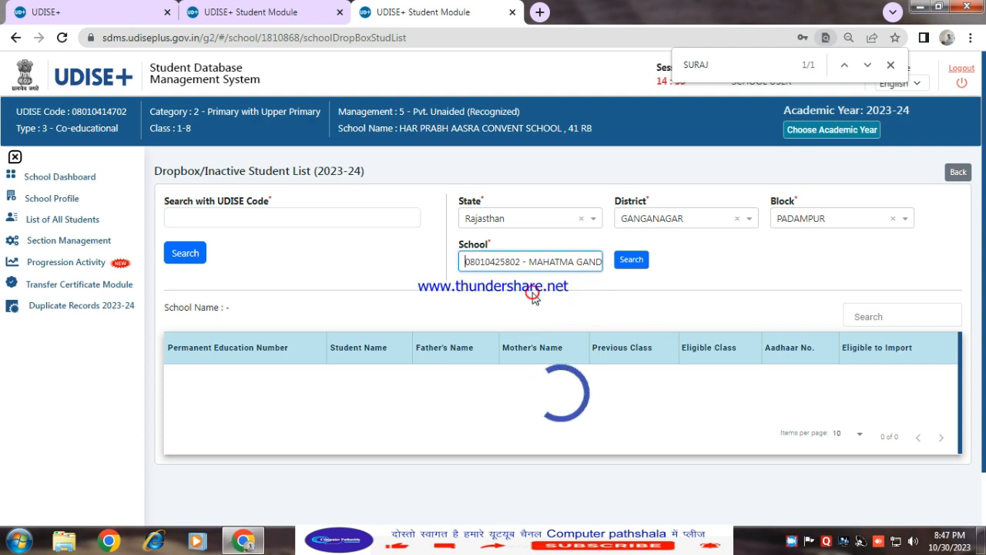
pyautogui.click(633, 260)
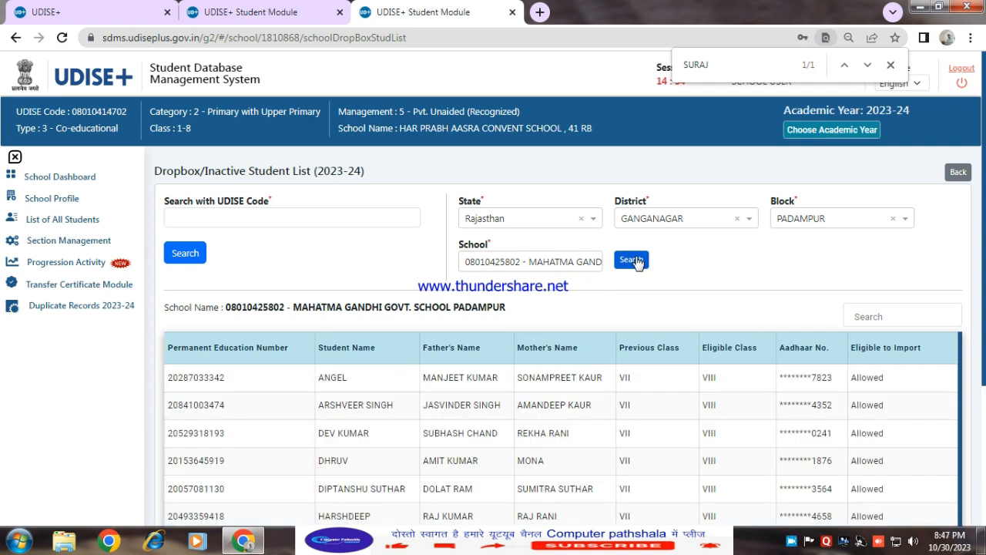
# Set the student list to show 100 items per page
pyautogui.scroll(-1, 578, 385)
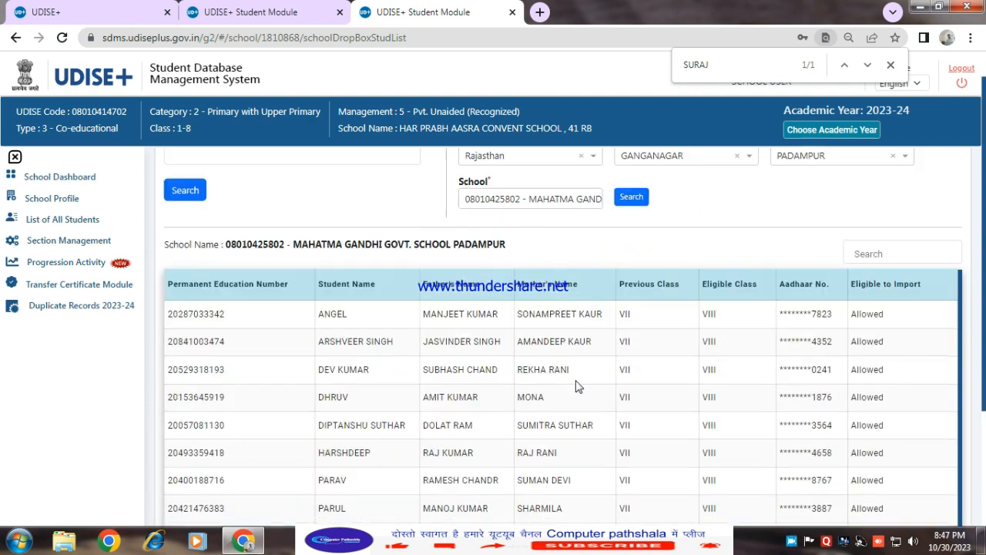
pyautogui.scroll(-2, 578, 385)
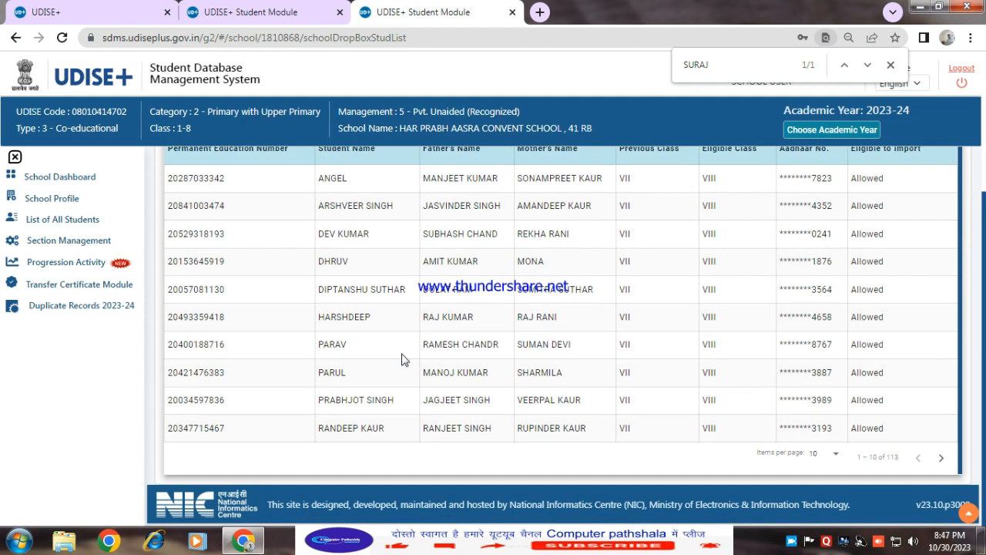
pyautogui.scroll(3, 396, 355)
pyautogui.scroll(-3, 377, 352)
pyautogui.scroll(3, 375, 343)
pyautogui.scroll(-3, 374, 335)
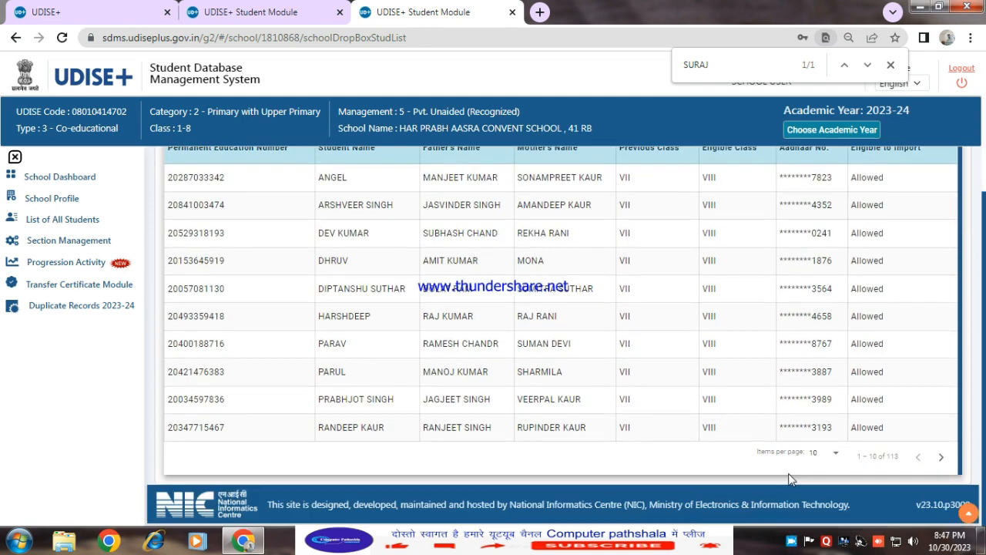
pyautogui.click(831, 455)
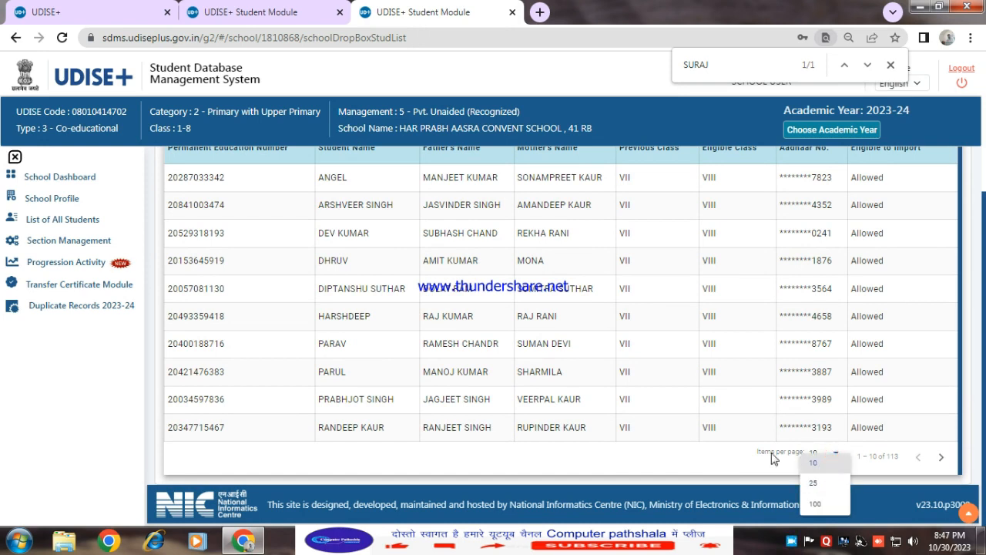
pyautogui.click(820, 504)
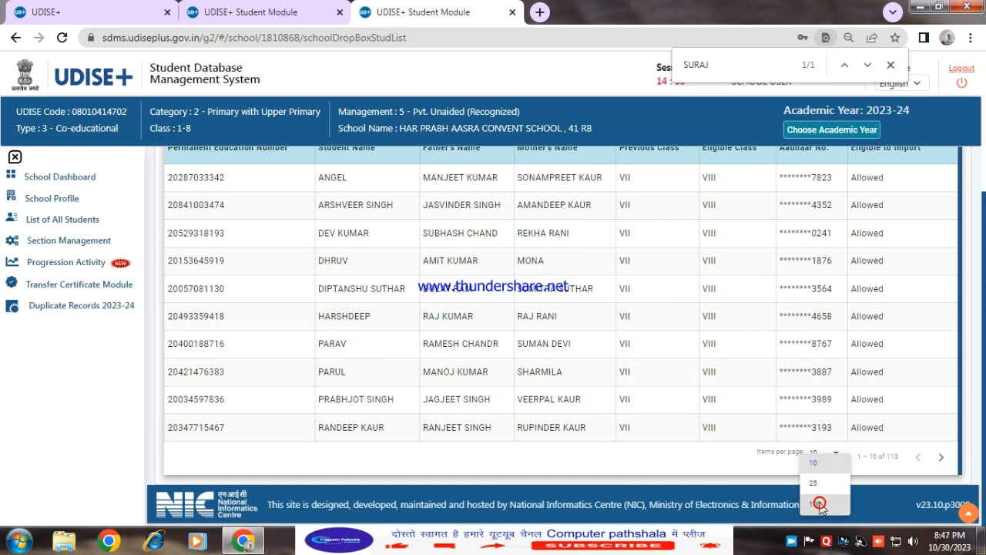
# Search the listed students for a particular student's full name using the page find
pyautogui.scroll(-10, 652, 389)
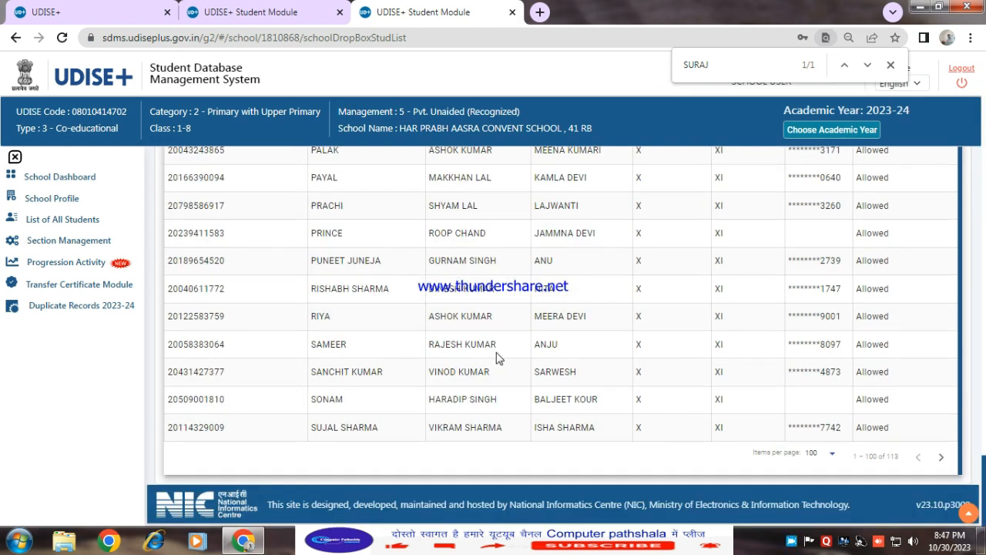
pyautogui.scroll(15, 362, 317)
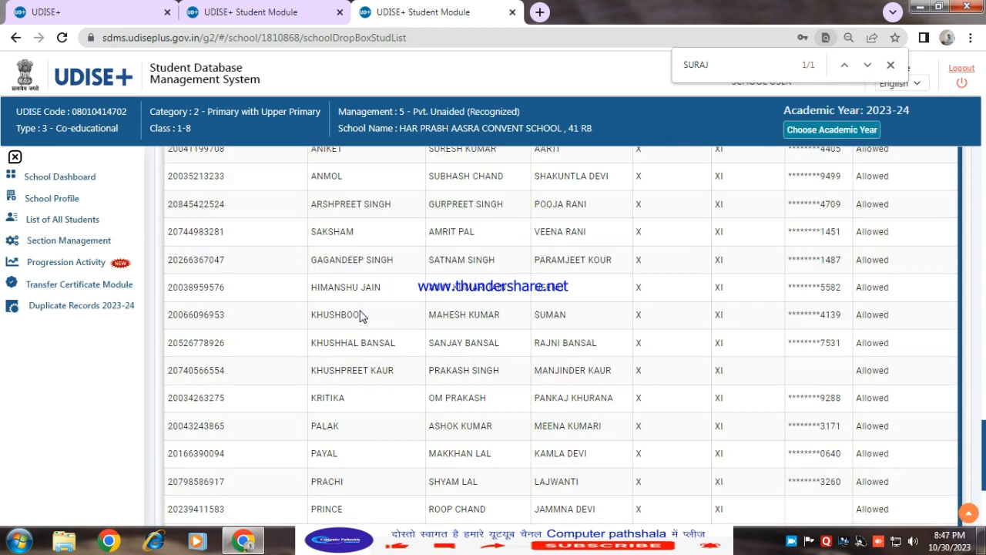
pyautogui.scroll(9, 362, 317)
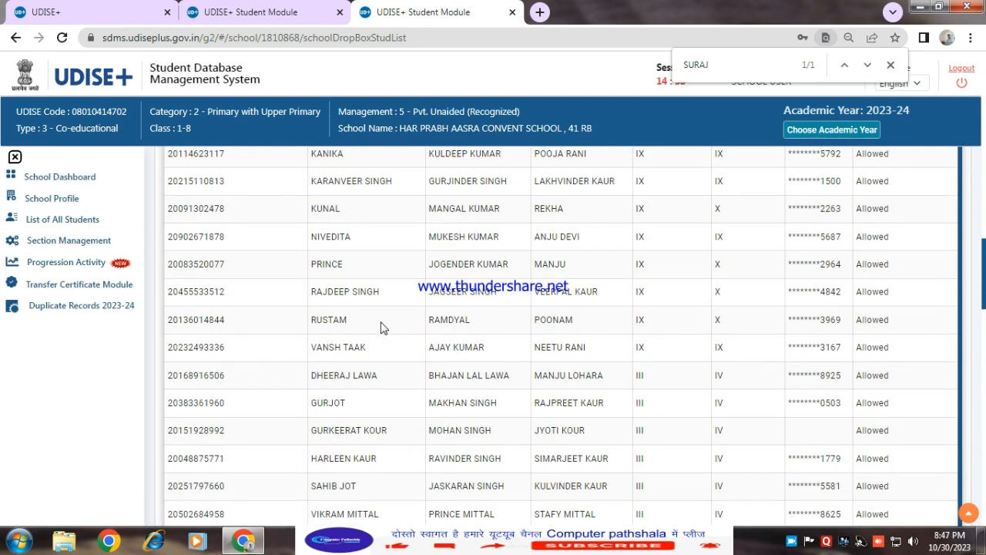
pyautogui.scroll(2, 455, 331)
pyautogui.scroll(4, 455, 331)
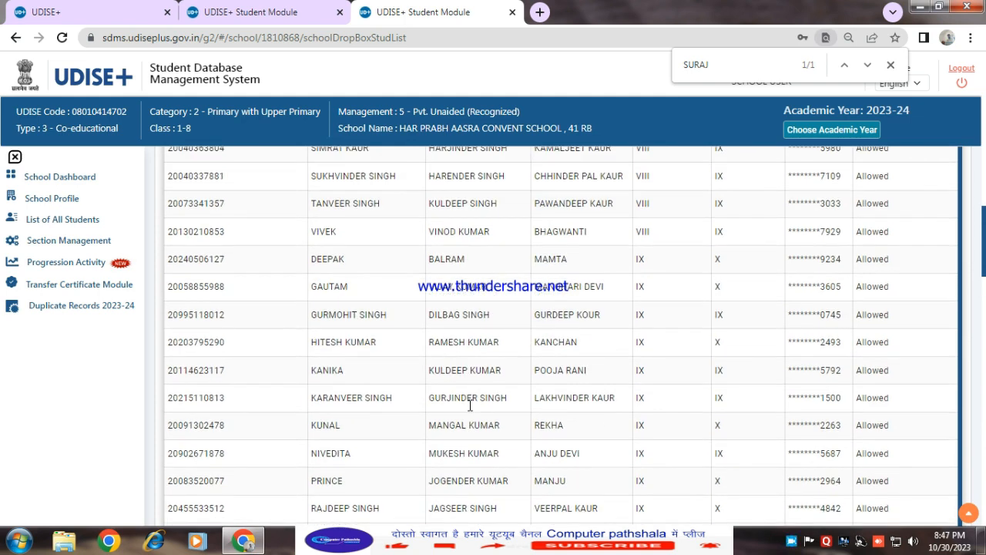
pyautogui.hotkey('ctrl', 'f')
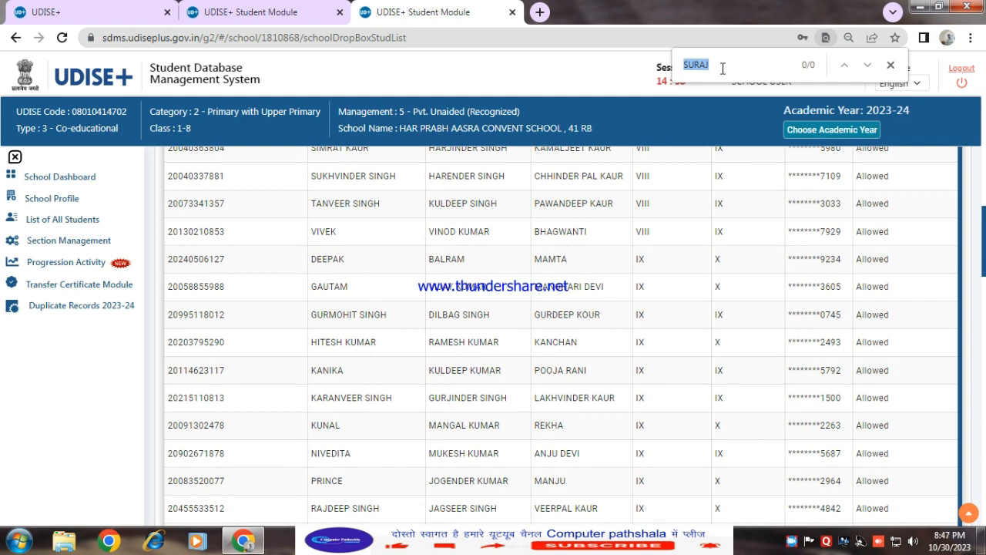
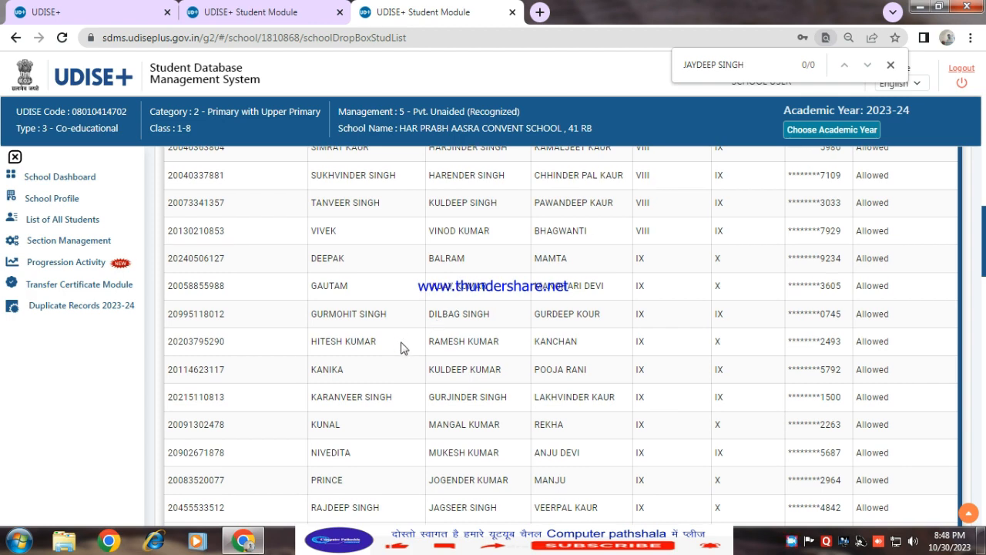
# Scroll through the whole student list looking for that student
pyautogui.scroll(-1, 405, 345)
pyautogui.scroll(-5, 377, 429)
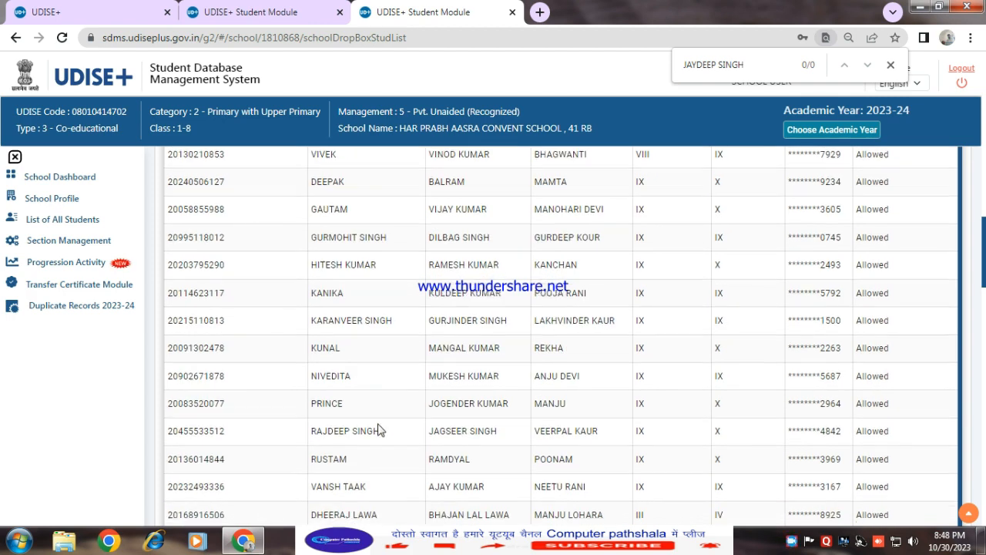
pyautogui.scroll(-8, 378, 429)
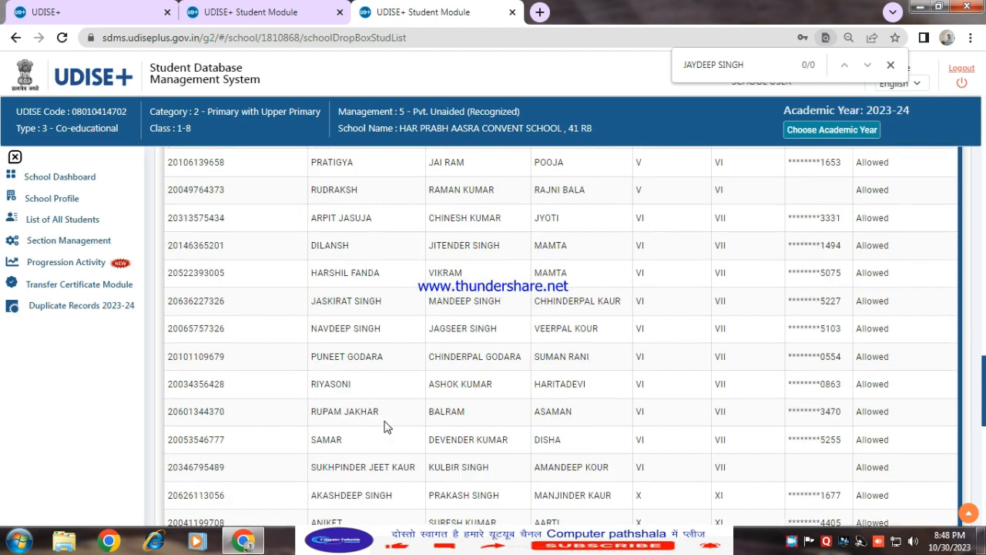
pyautogui.scroll(-1, 388, 422)
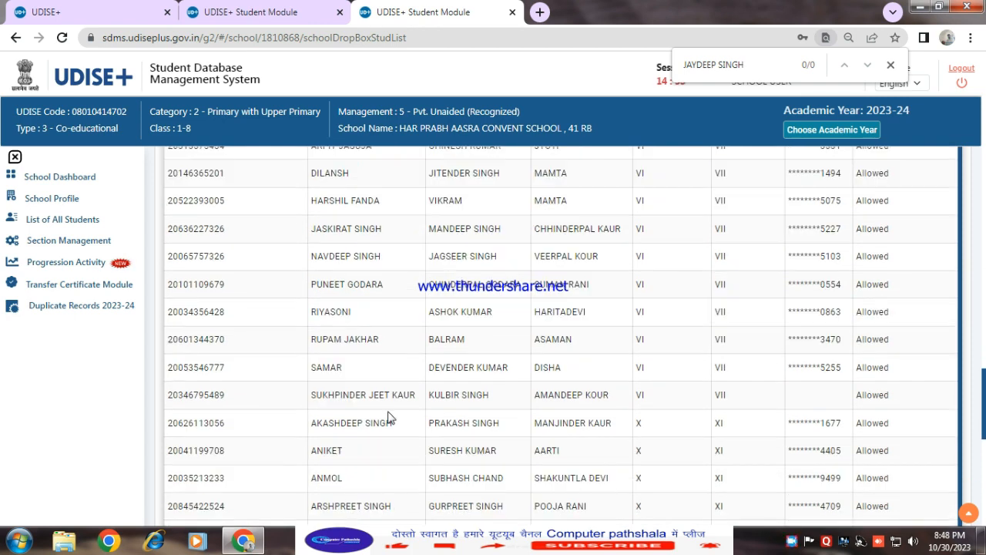
pyautogui.scroll(-2, 388, 416)
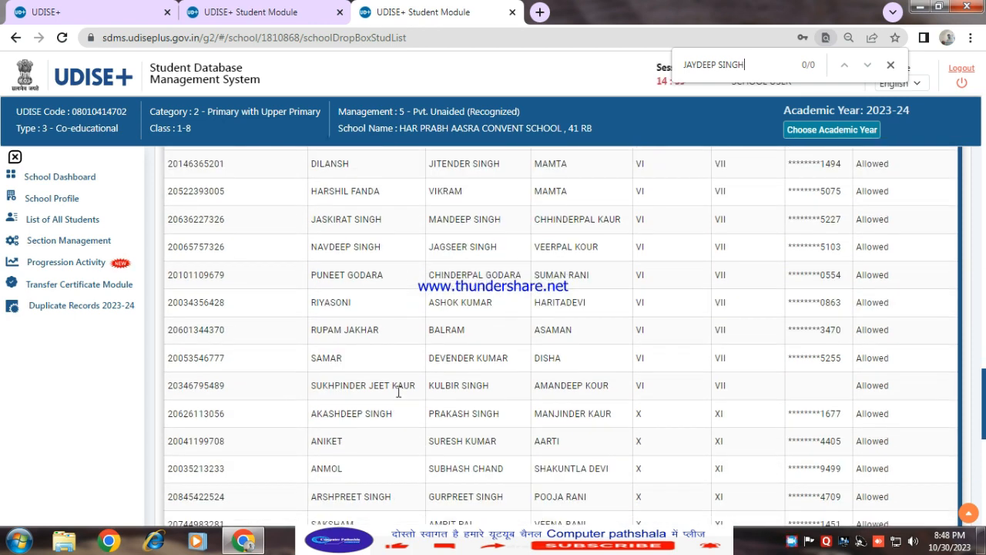
pyautogui.scroll(-5, 393, 378)
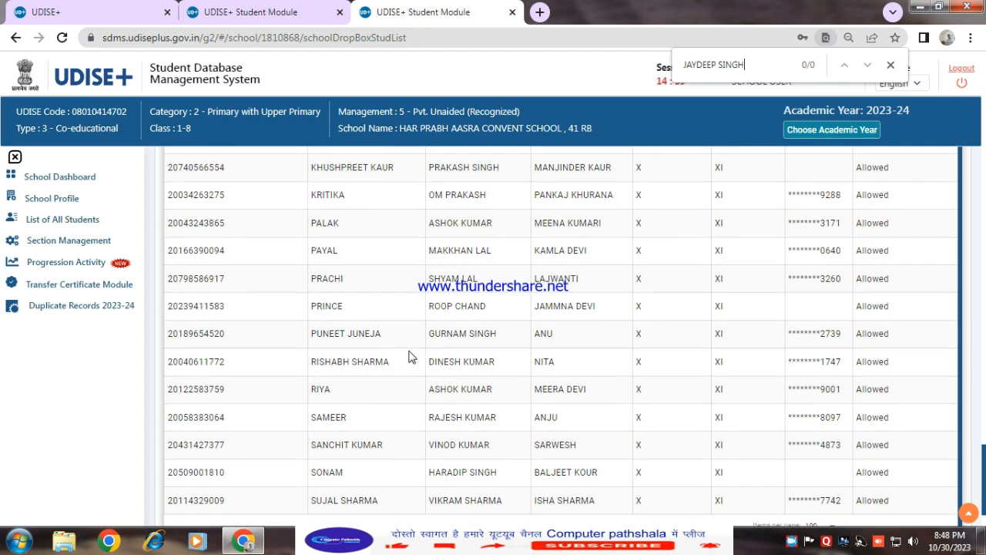
pyautogui.scroll(10, 408, 359)
pyautogui.scroll(10, 408, 356)
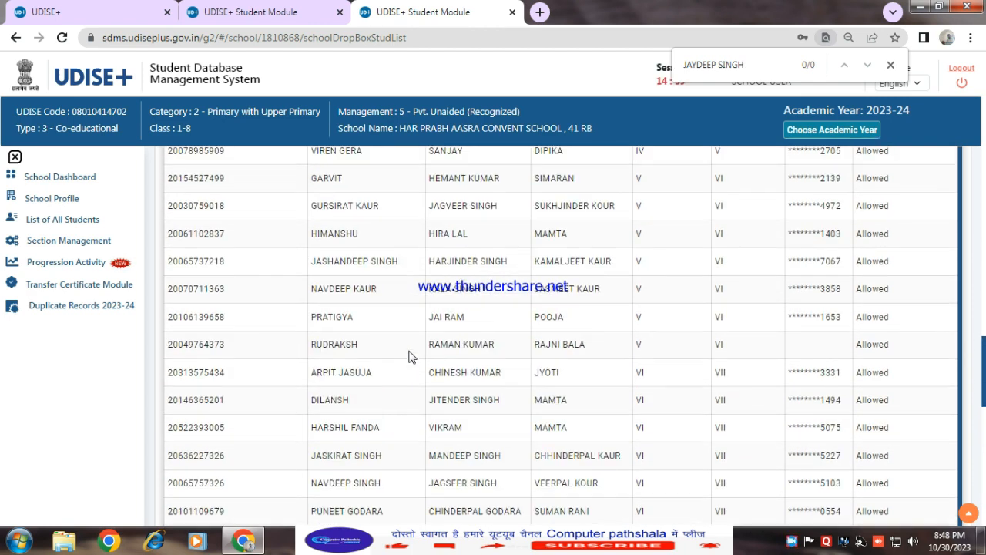
pyautogui.scroll(10, 408, 356)
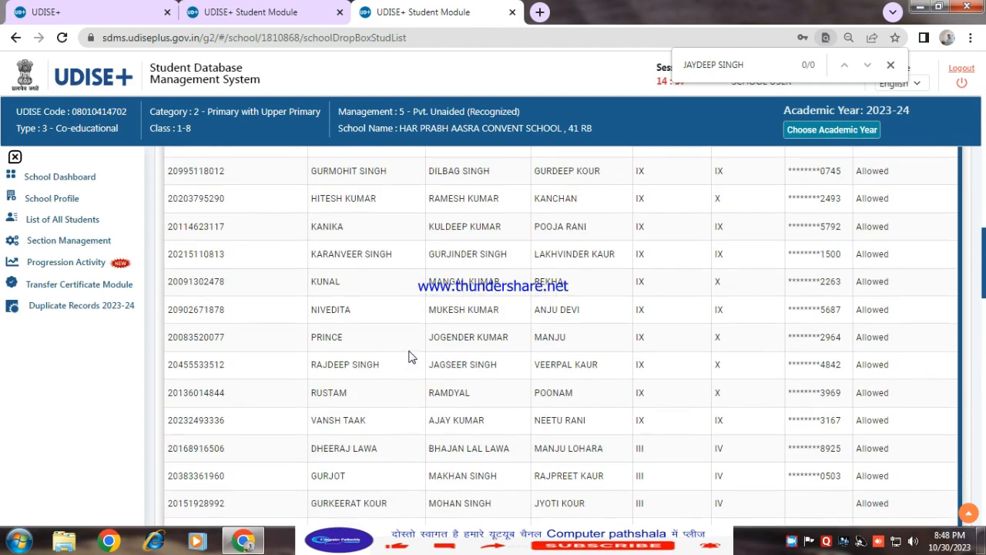
pyautogui.scroll(5, 409, 356)
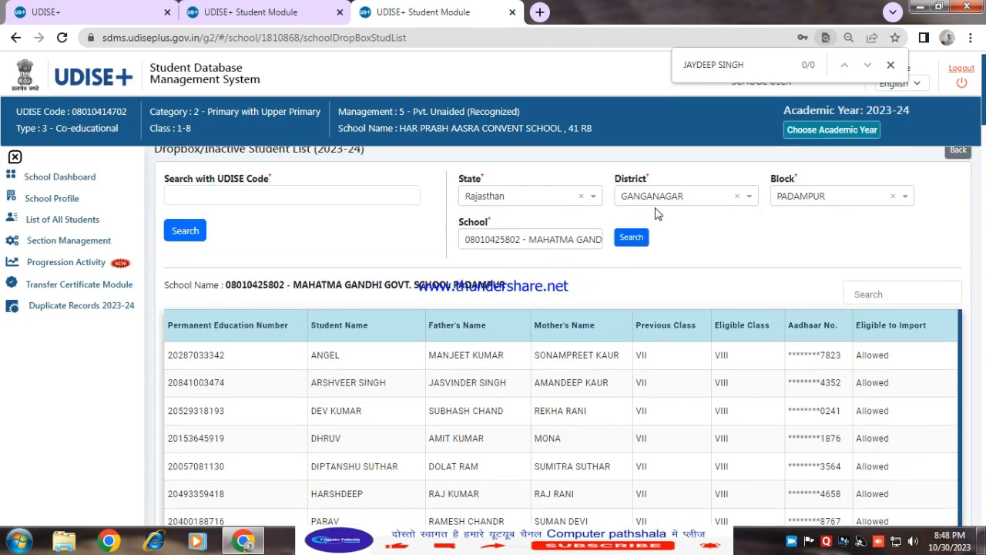
# Search the page for part of the student's first name, then clear the find box
pyautogui.moveTo(755, 65); pyautogui.dragTo(684, 63)
pyautogui.write('JAY')
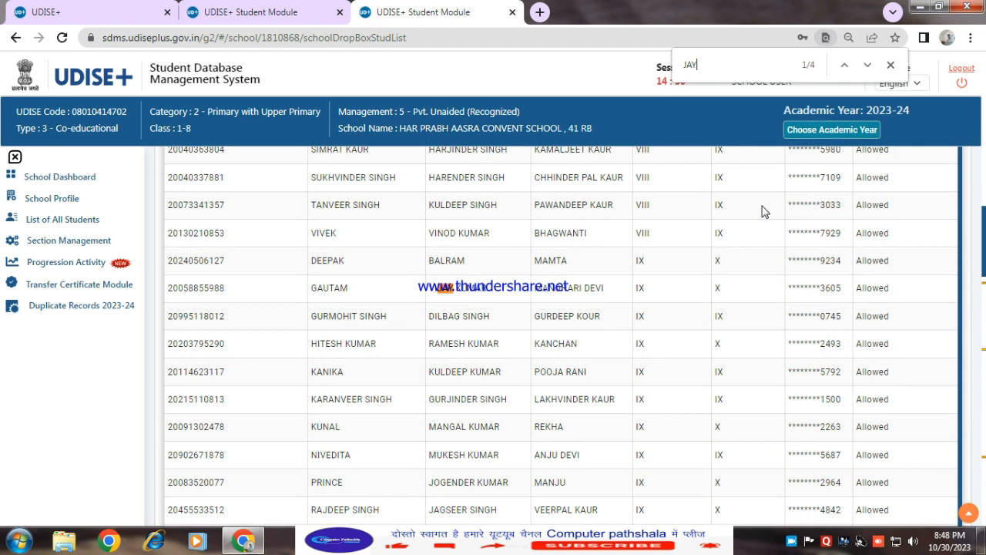
pyautogui.write('DEE')
pyautogui.press('BackSpace')
pyautogui.press('BackSpace')
pyautogui.press('BackSpace')
pyautogui.press('BackSpace')
pyautogui.press('BackSpace')
# Browse the student list again from the classes near the top through the middle rows
pyautogui.scroll(5, 583, 361)
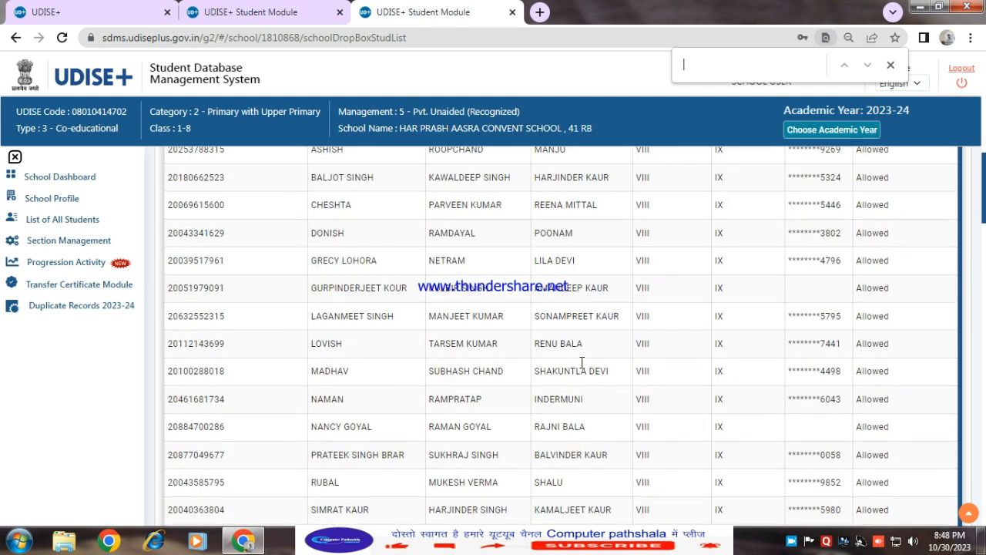
pyautogui.scroll(6, 395, 361)
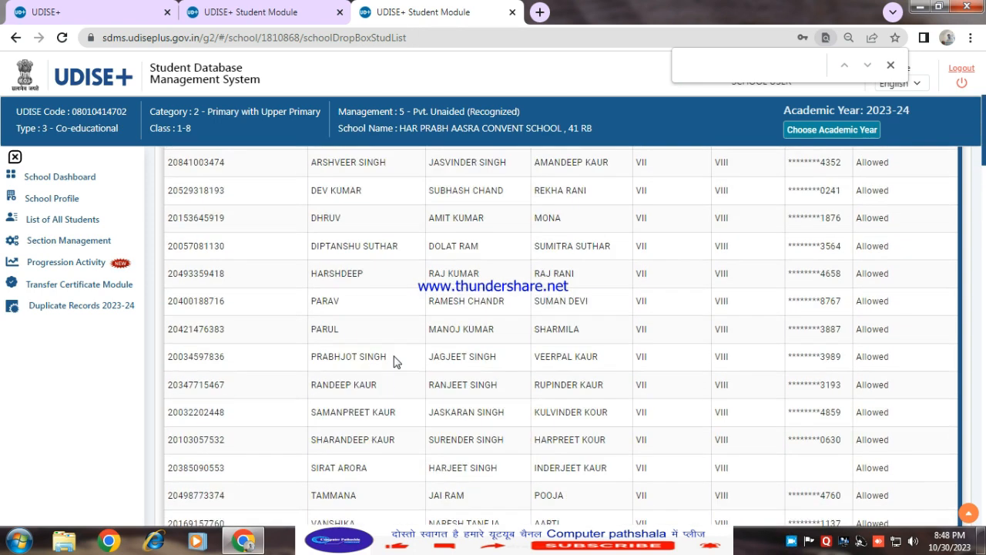
pyautogui.scroll(2, 396, 361)
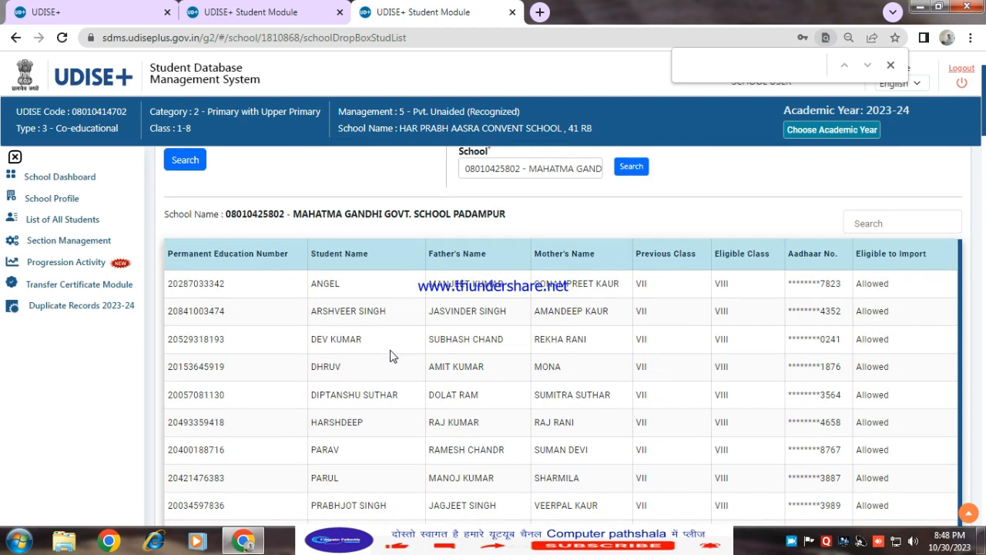
pyautogui.scroll(-3, 398, 424)
pyautogui.scroll(-10, 399, 426)
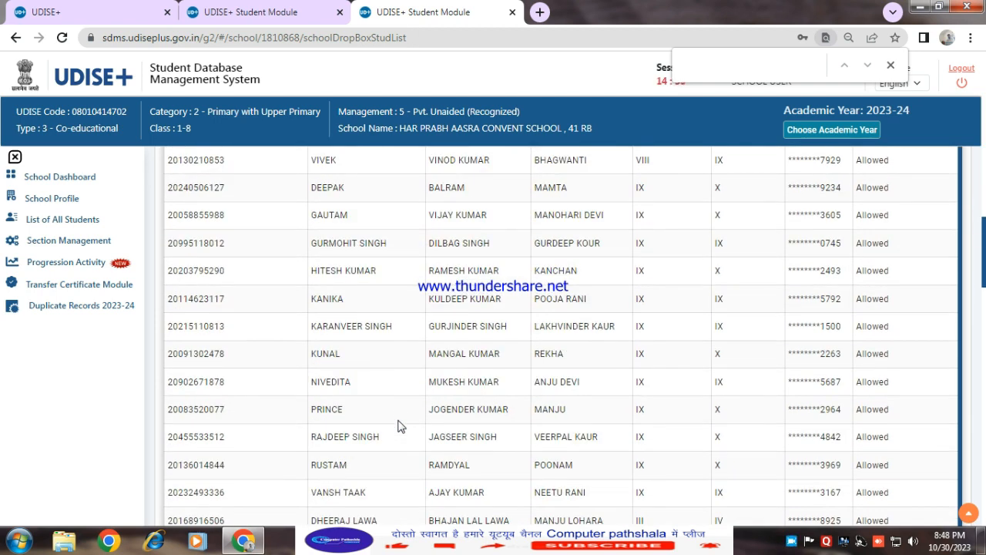
pyautogui.scroll(-2, 401, 424)
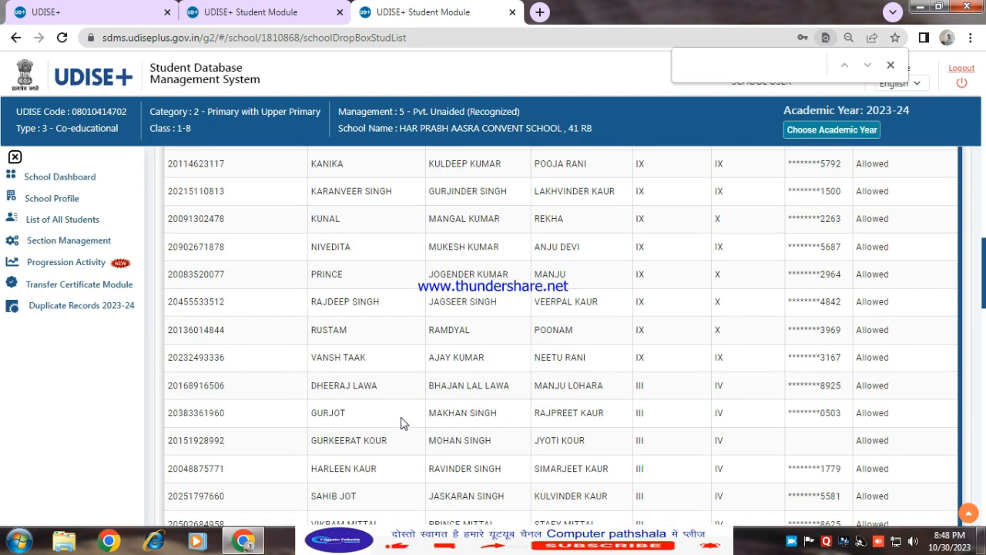
pyautogui.scroll(3, 401, 423)
pyautogui.scroll(15, 400, 424)
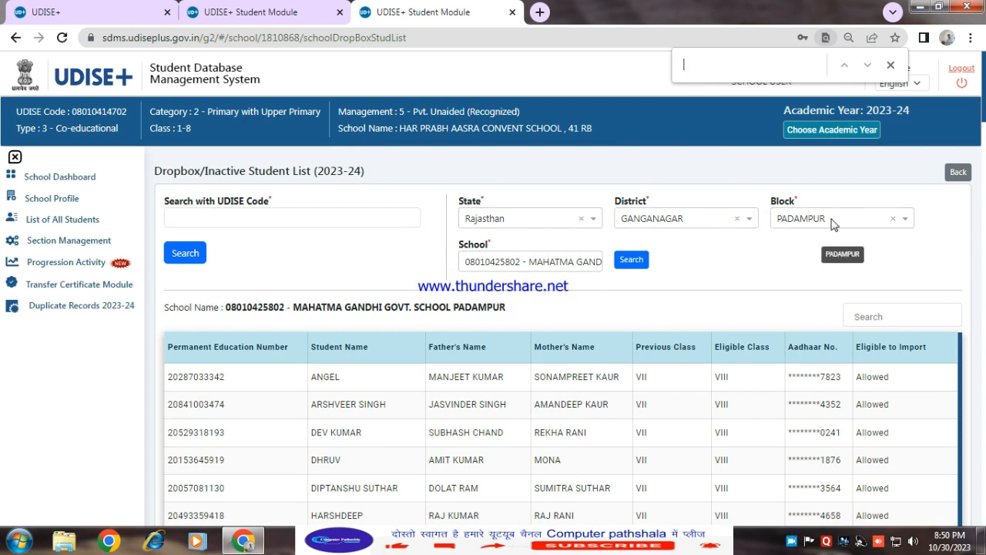
pyautogui.click(499, 263)
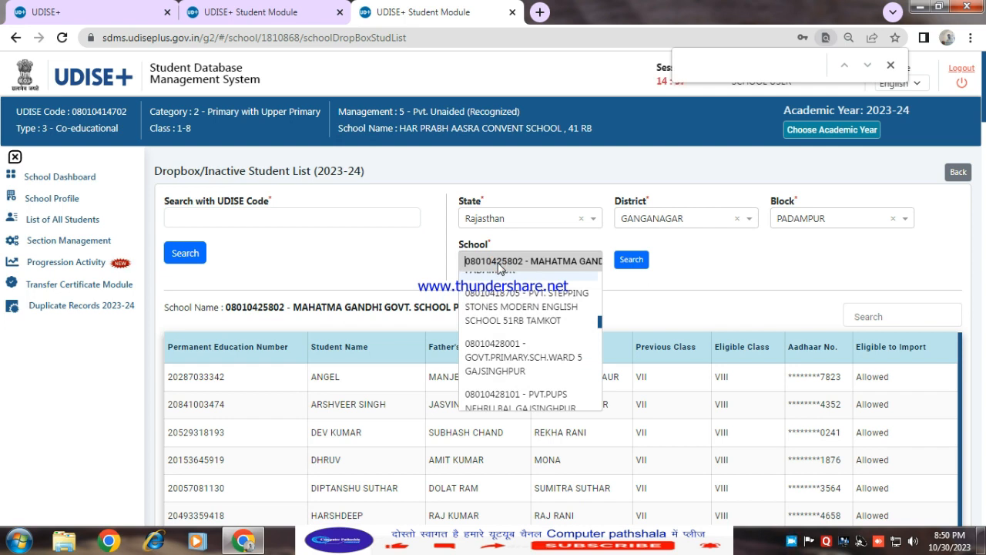
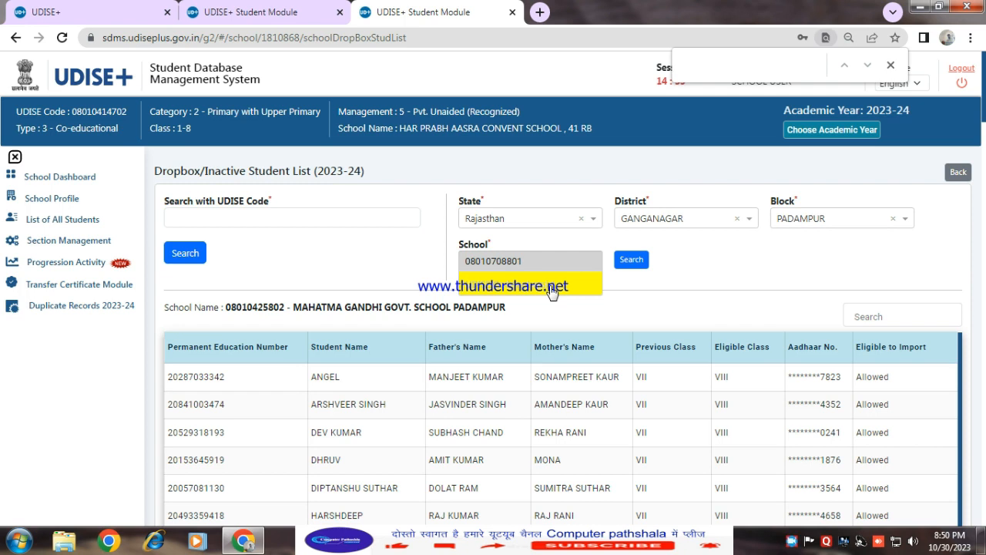
pyautogui.click(794, 220)
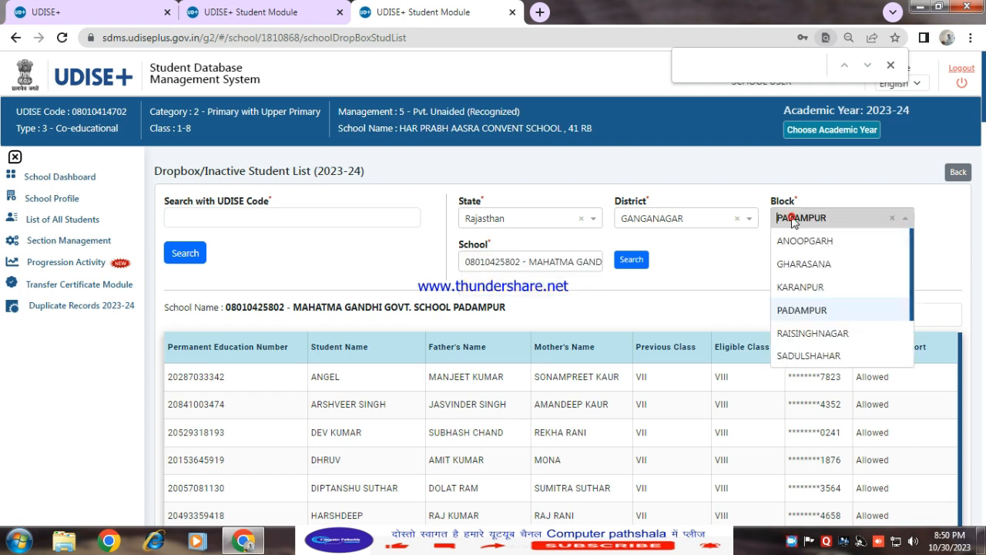
pyautogui.click(809, 336)
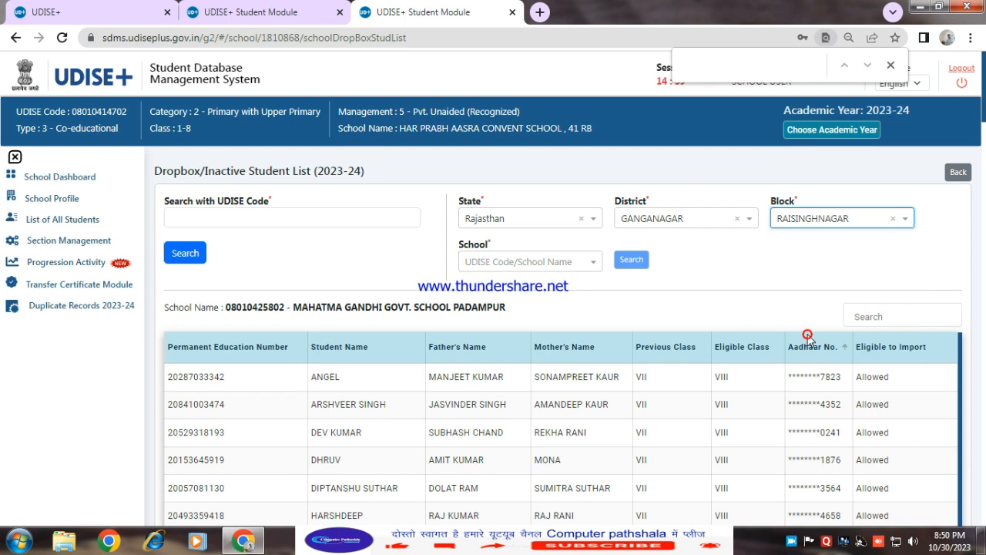
pyautogui.click(528, 266)
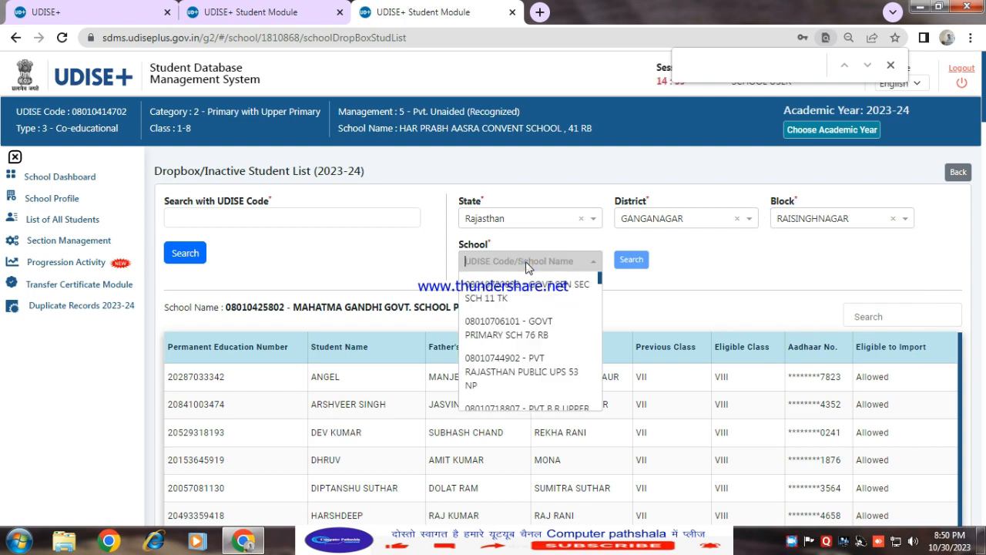
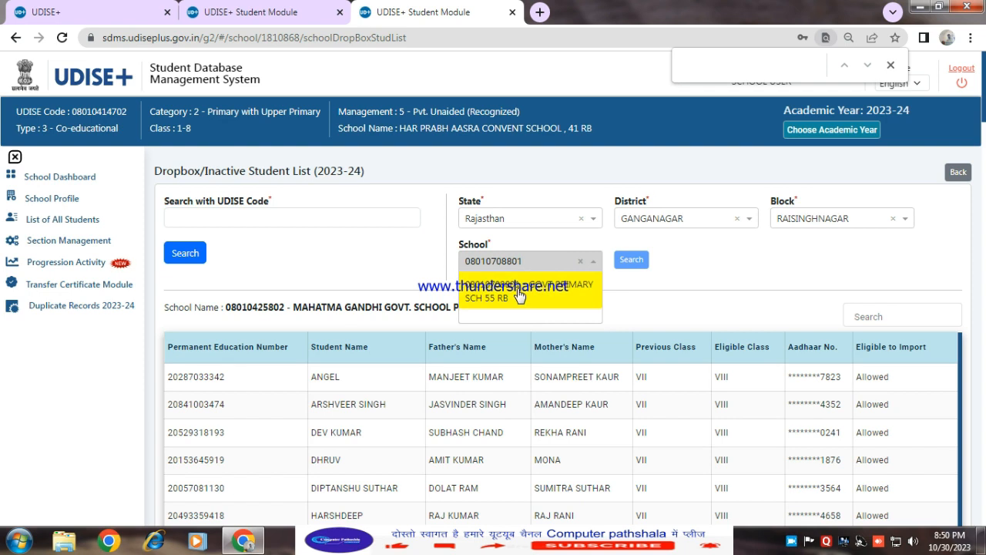
pyautogui.click(520, 295)
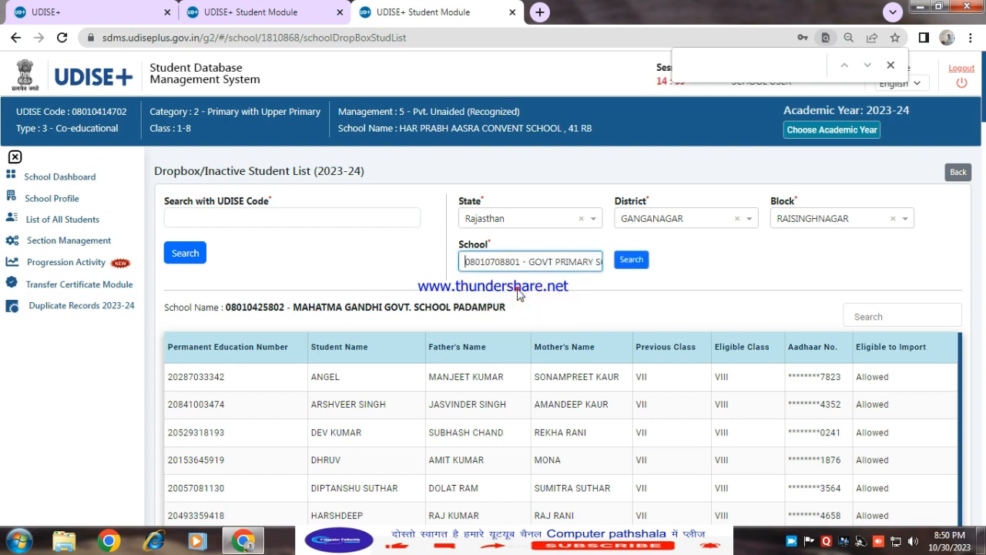
pyautogui.click(637, 261)
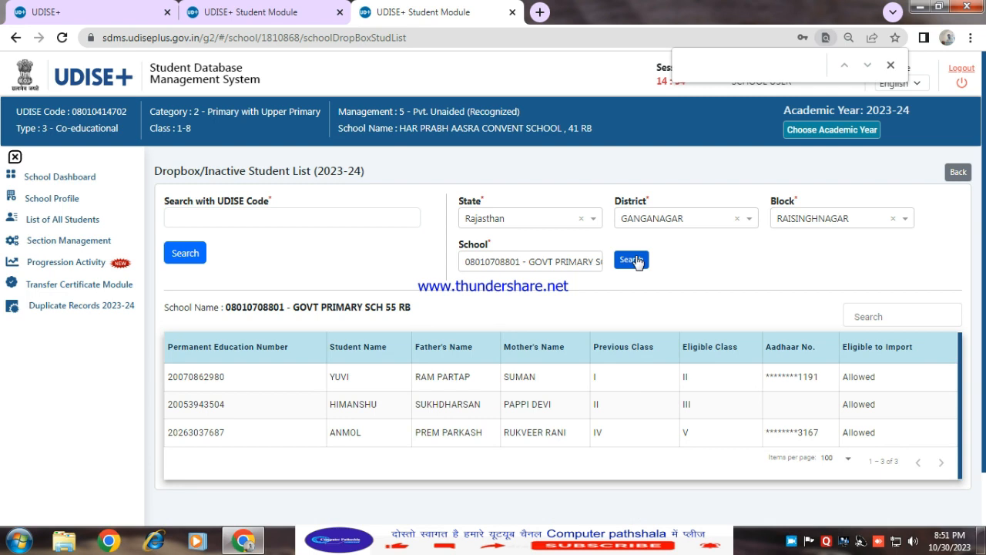
# Select the Permanent Education Number of the first student in that school's dropbox list
pyautogui.scroll(-1, 555, 354)
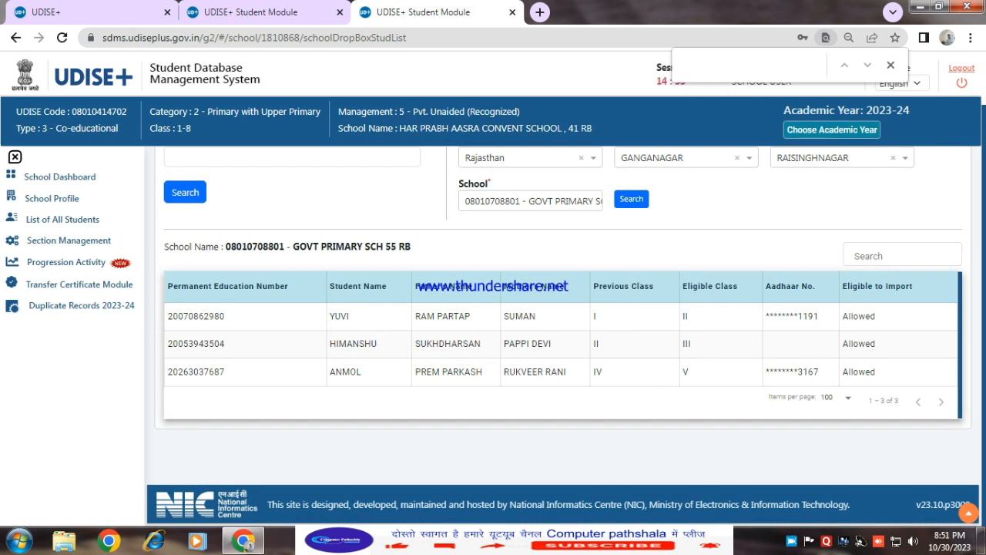
pyautogui.doubleClick(357, 319)
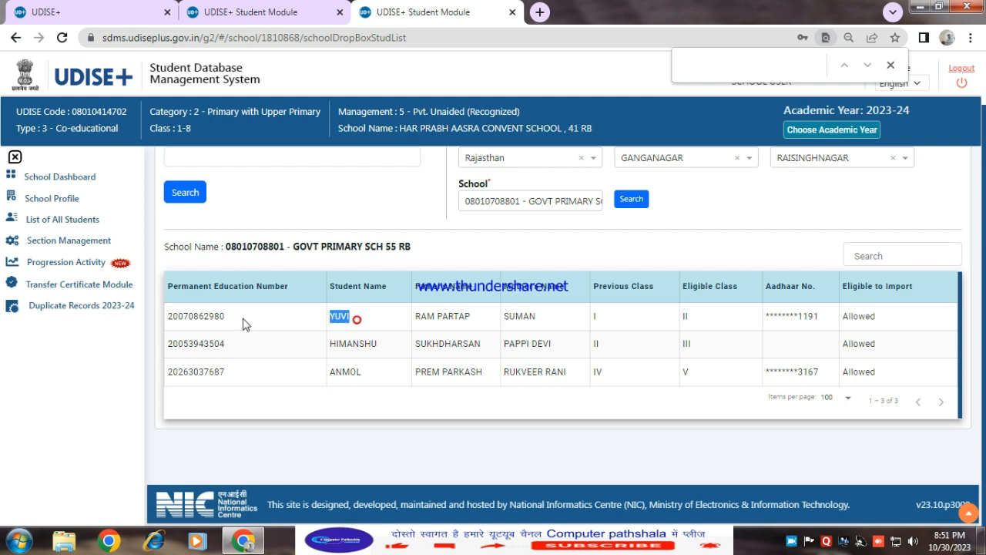
pyautogui.moveTo(242, 318); pyautogui.dragTo(184, 317)
pyautogui.click(255, 317)
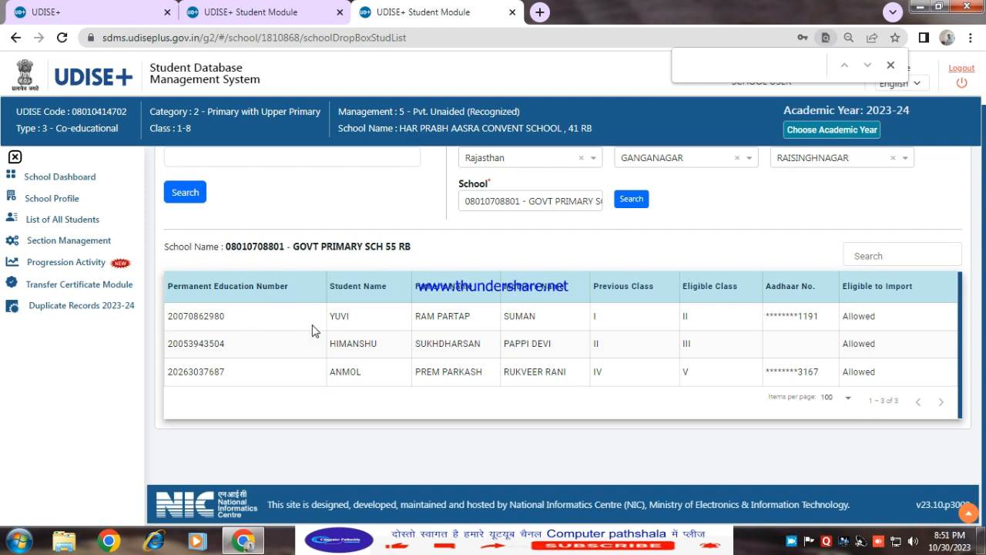
pyautogui.moveTo(235, 318); pyautogui.dragTo(166, 318)
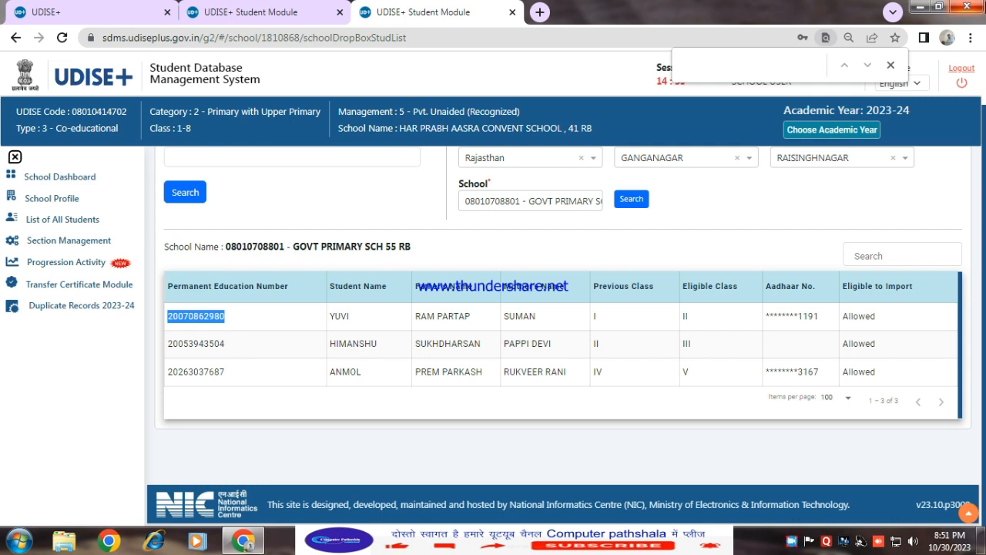
pyautogui.scroll(1, 412, 252)
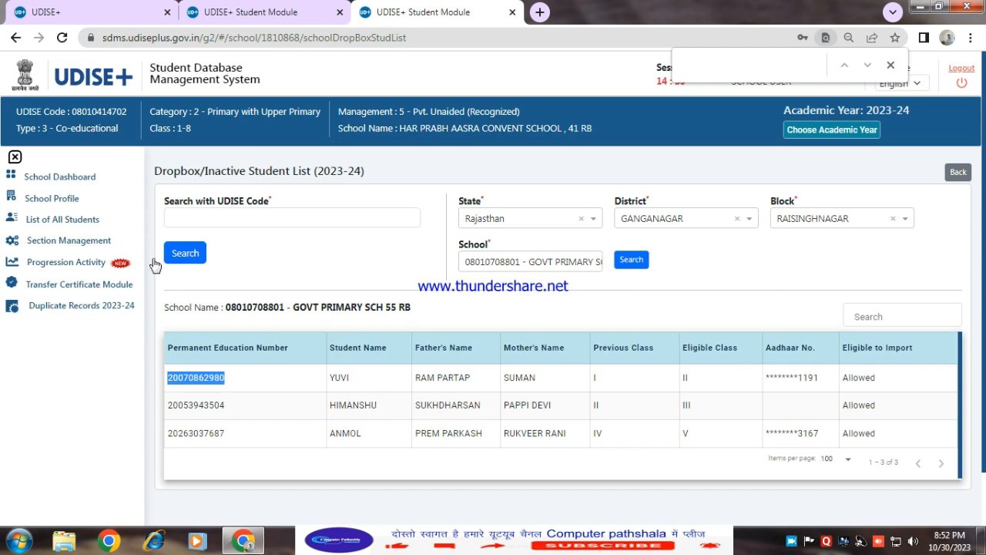
# Open the Import Module and enter the student's Permanent Education Number in the Student PEN field
pyautogui.click(66, 262)
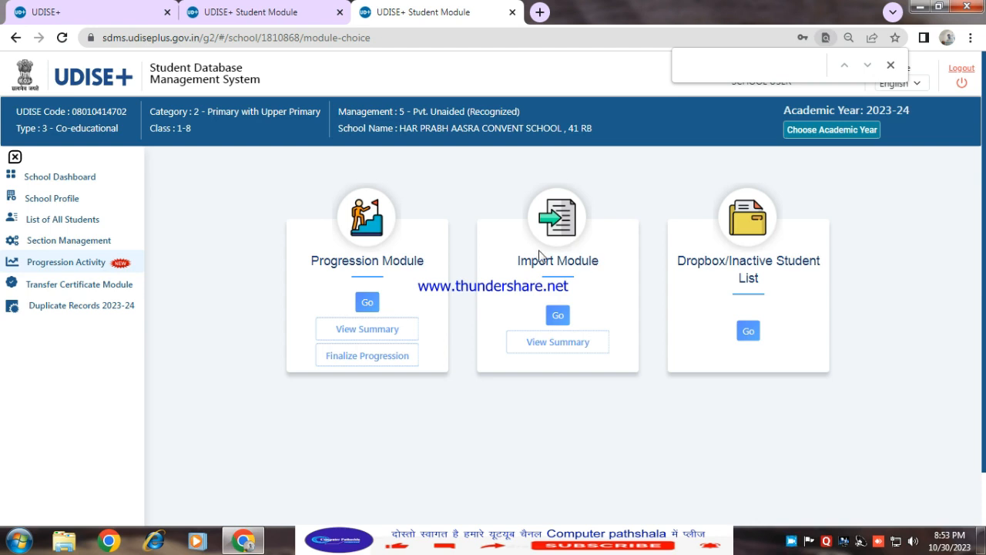
pyautogui.click(556, 317)
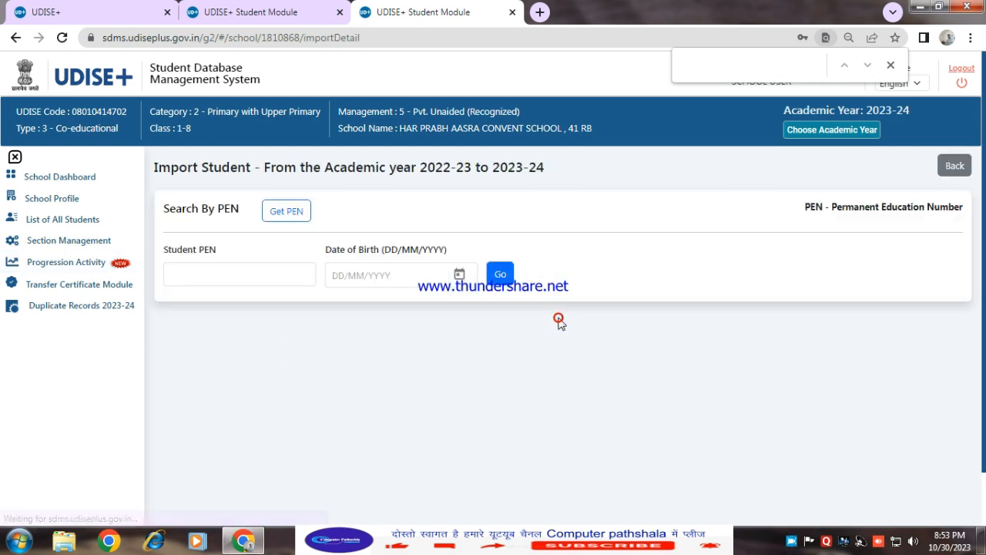
pyautogui.click(214, 275)
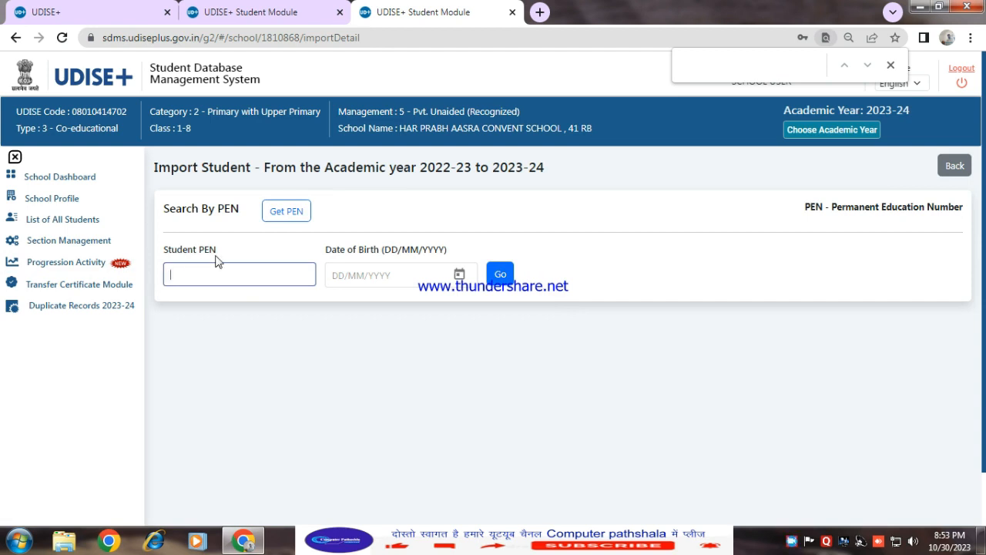
pyautogui.click(180, 278)
# Enter the student's date of birth and search for the student's record
pyautogui.click(342, 273)
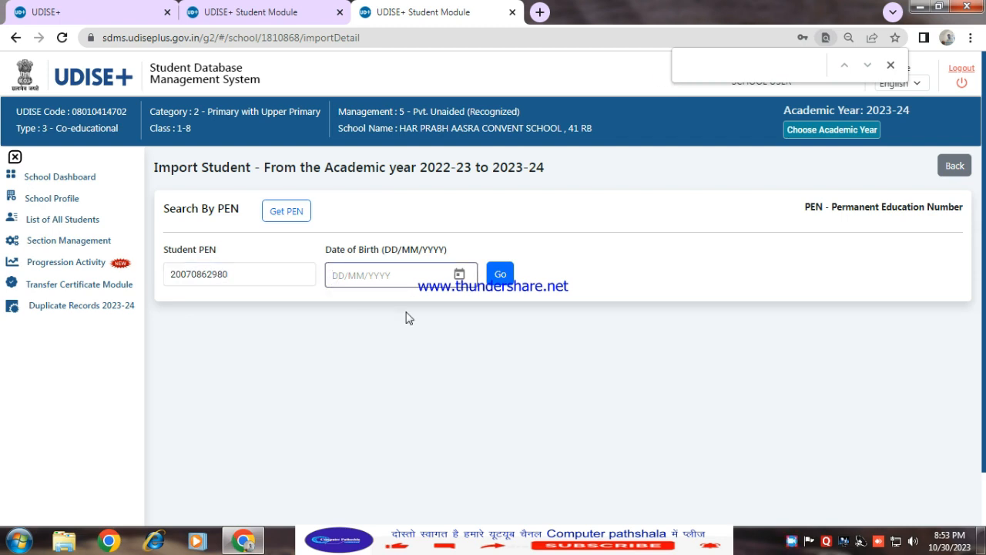
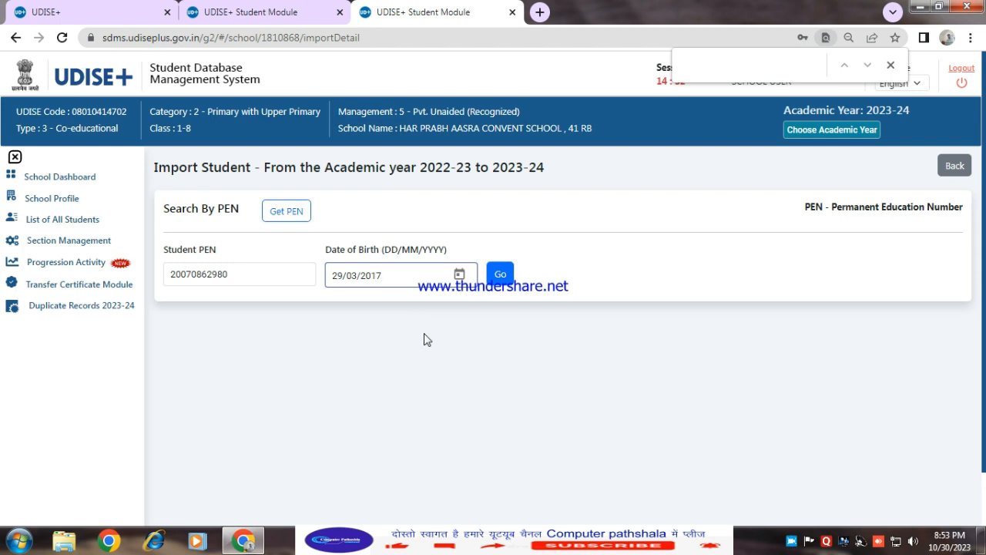
pyautogui.click(500, 275)
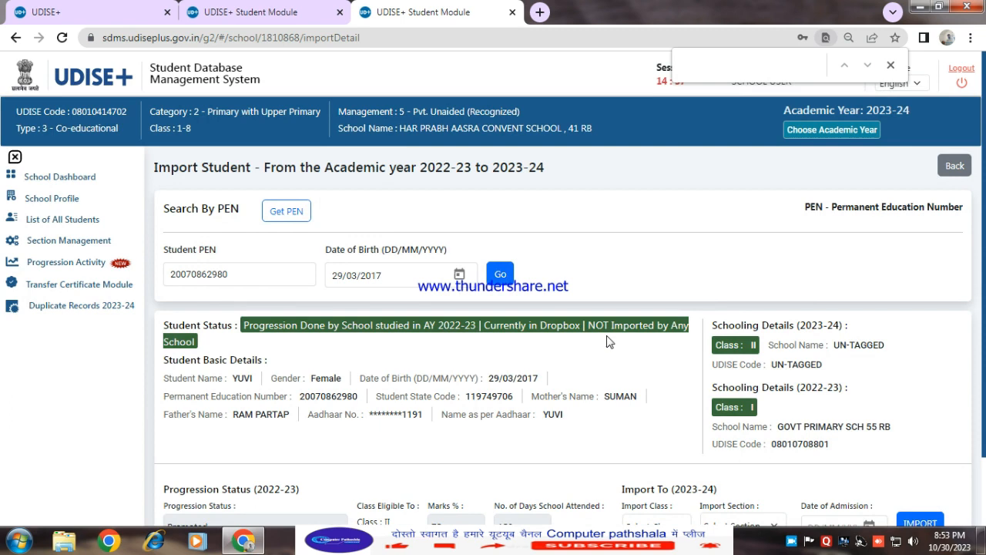
# Set the import class to II and the import section to A
pyautogui.scroll(-2, 500, 277)
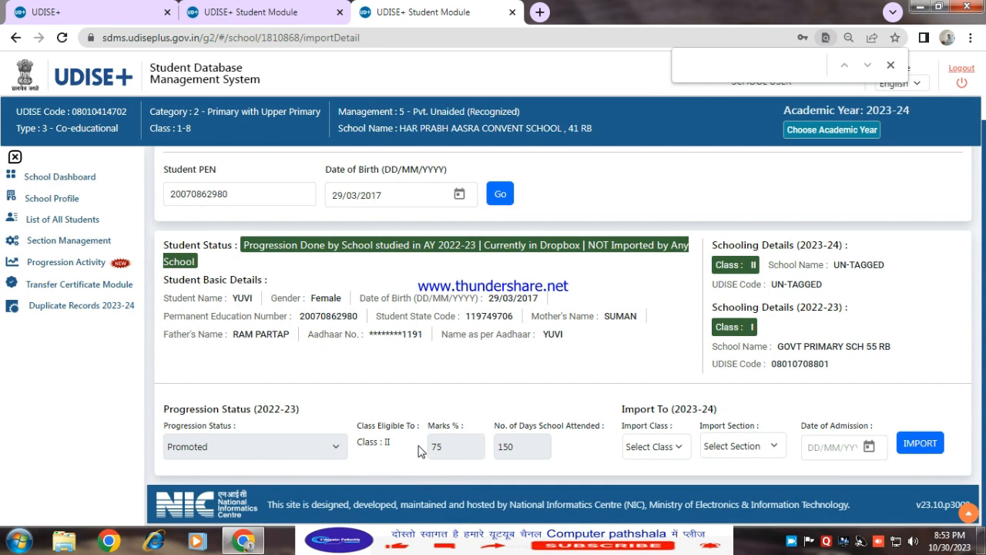
pyautogui.click(678, 448)
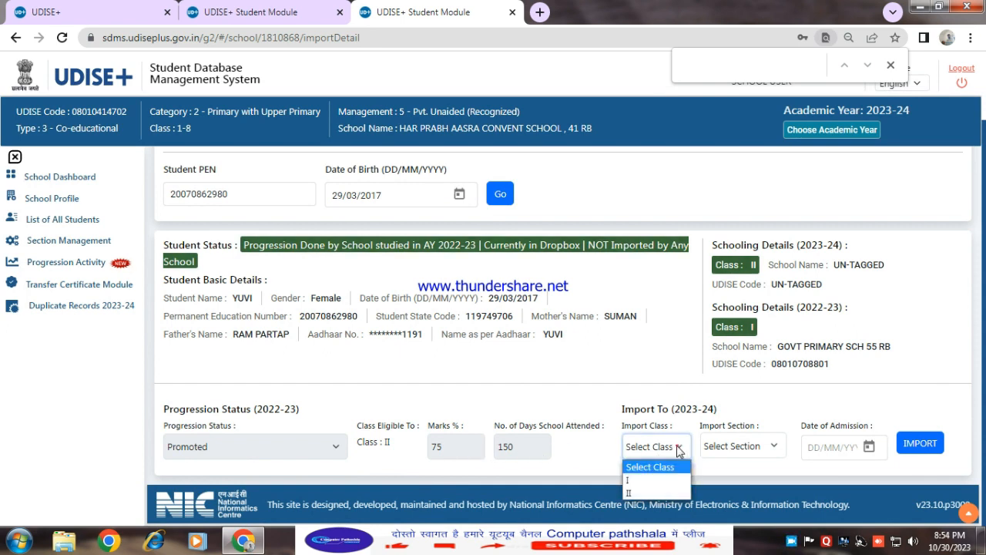
pyautogui.click(640, 492)
pyautogui.click(755, 445)
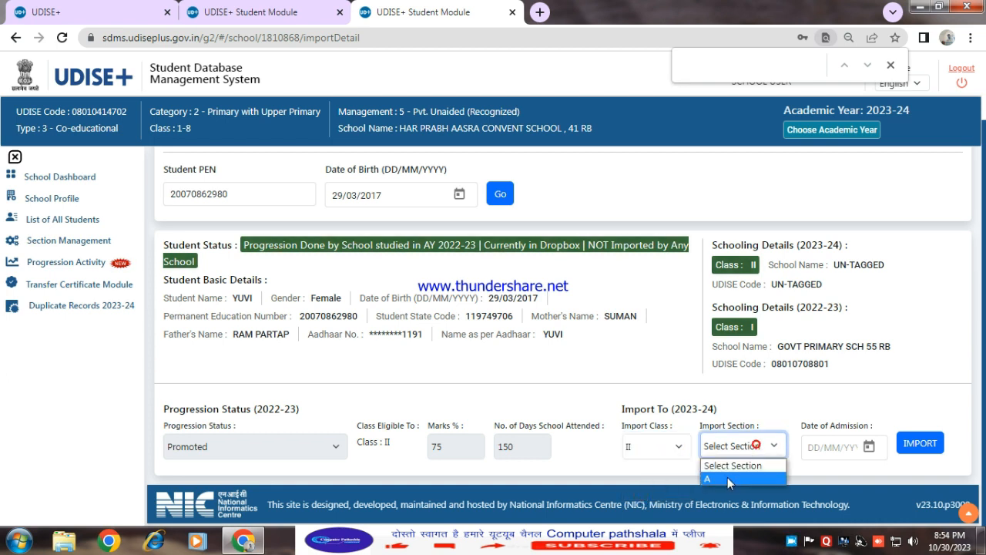
pyautogui.click(727, 478)
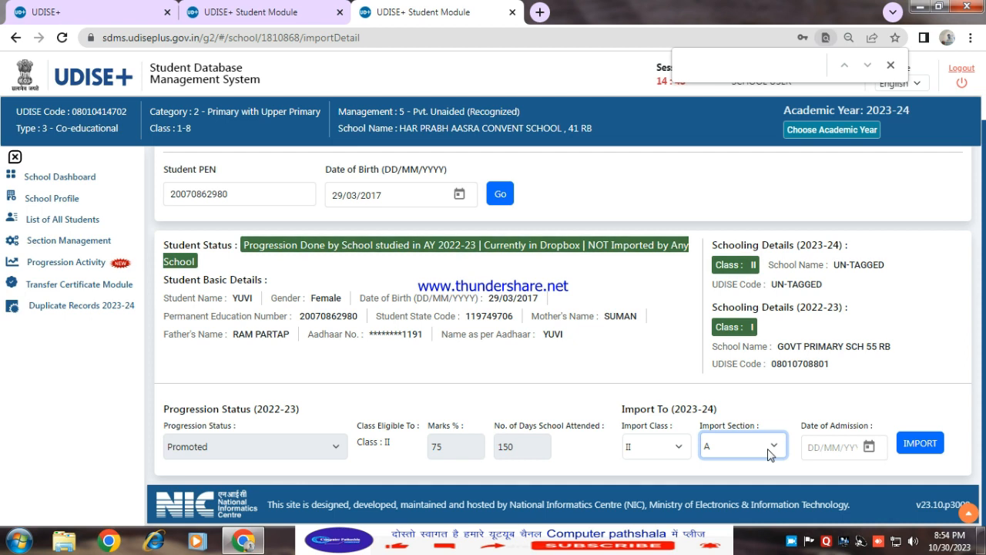
pyautogui.click(768, 447)
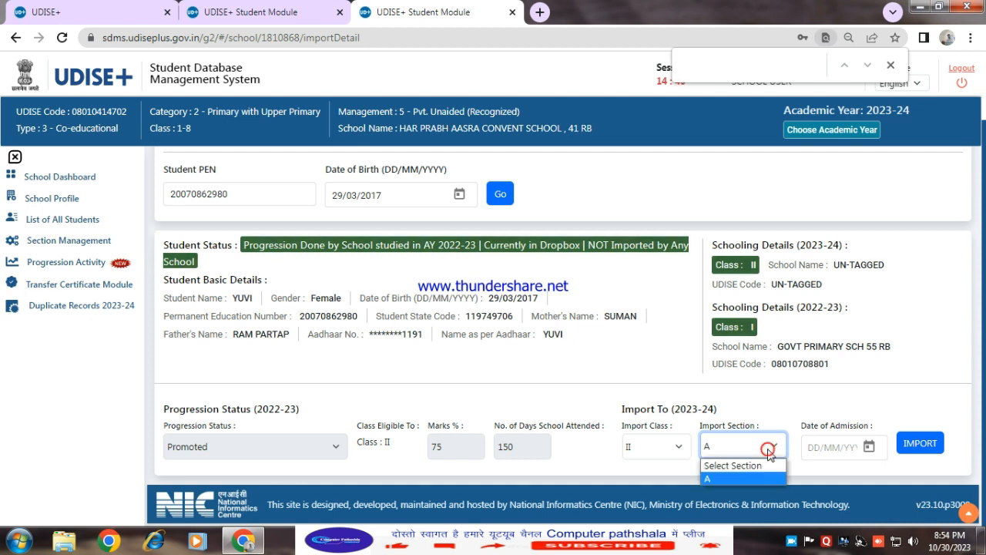
pyautogui.click(739, 475)
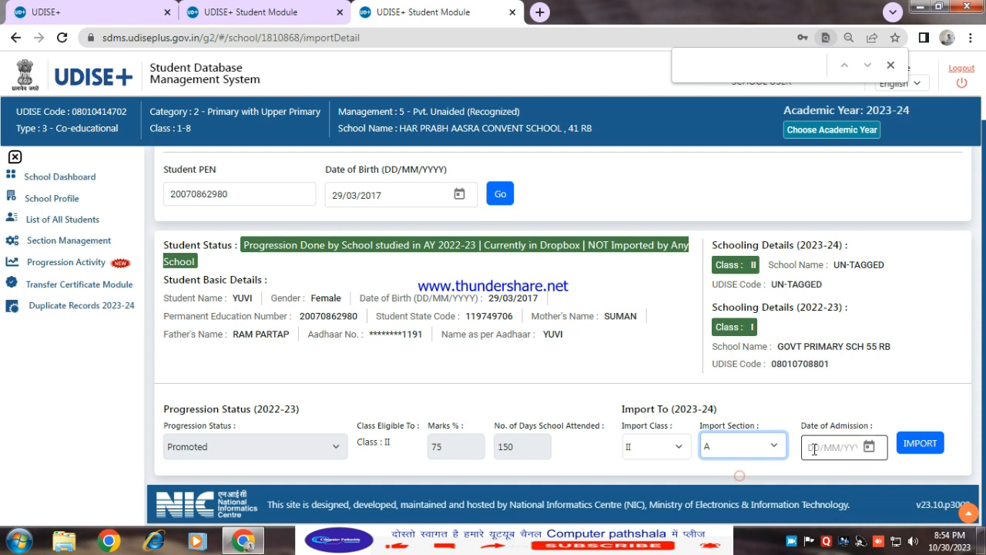
# Set the date of admission to 20/06/2023
pyautogui.click(814, 449)
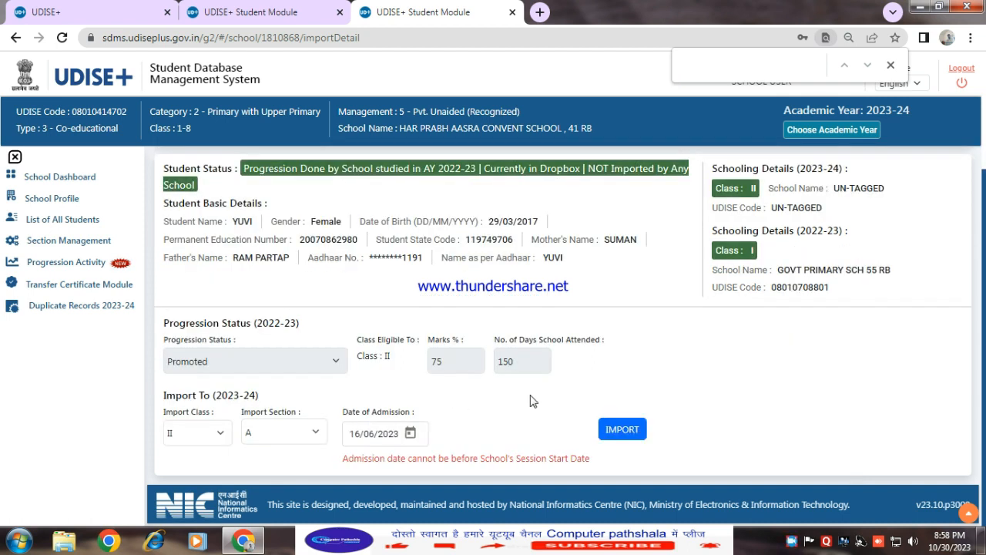
pyautogui.scroll(1, 536, 394)
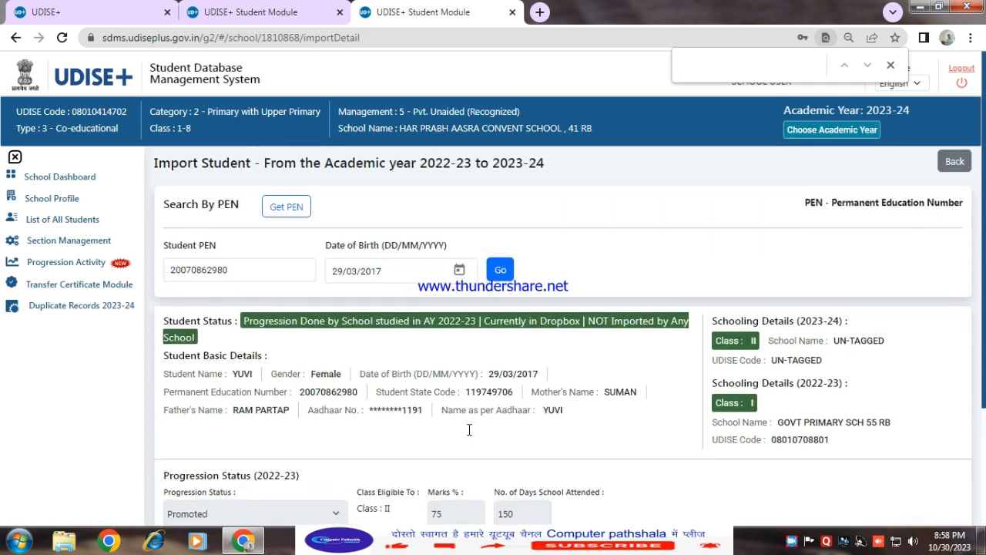
pyautogui.scroll(-2, 536, 394)
pyautogui.click(351, 434)
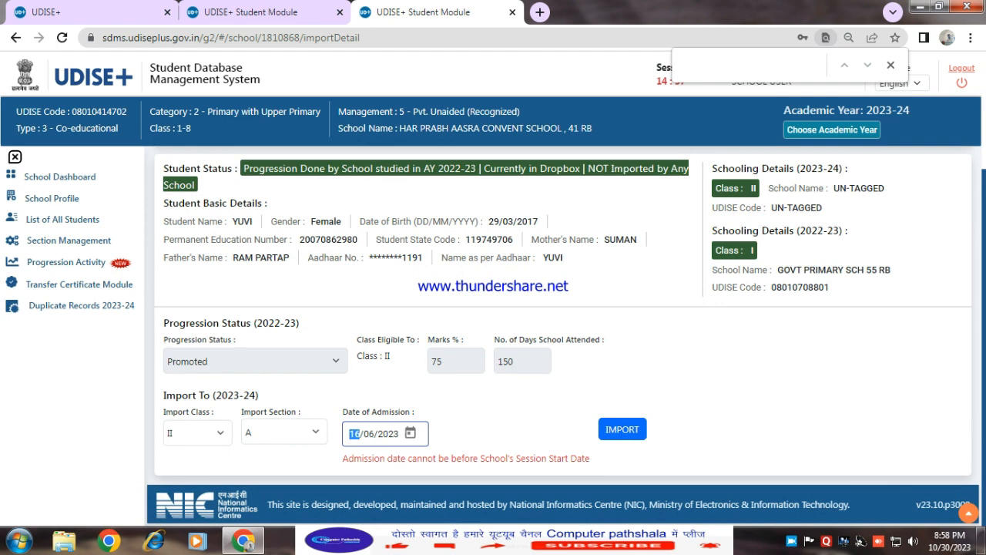
pyautogui.write('20')
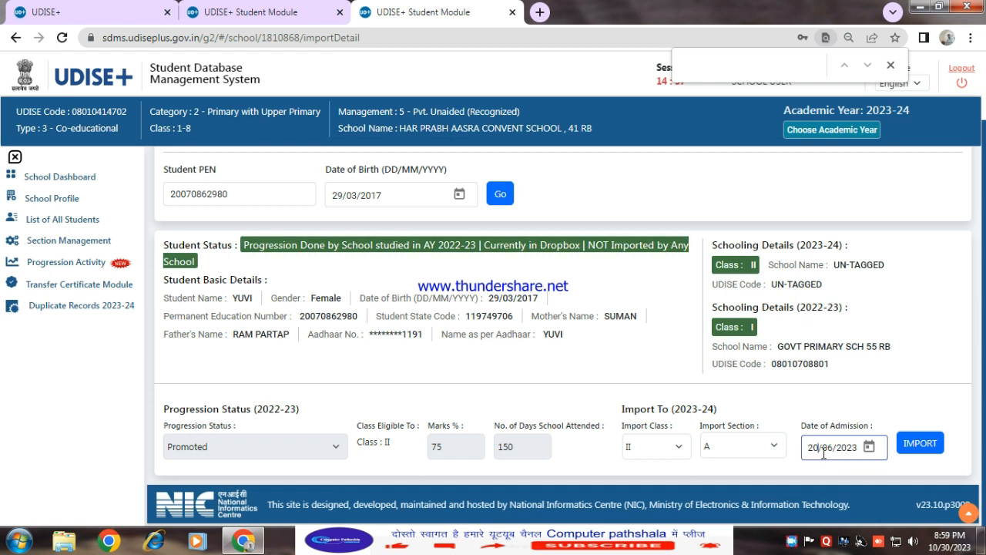
# Import the student into the school and confirm the import
pyautogui.click(920, 445)
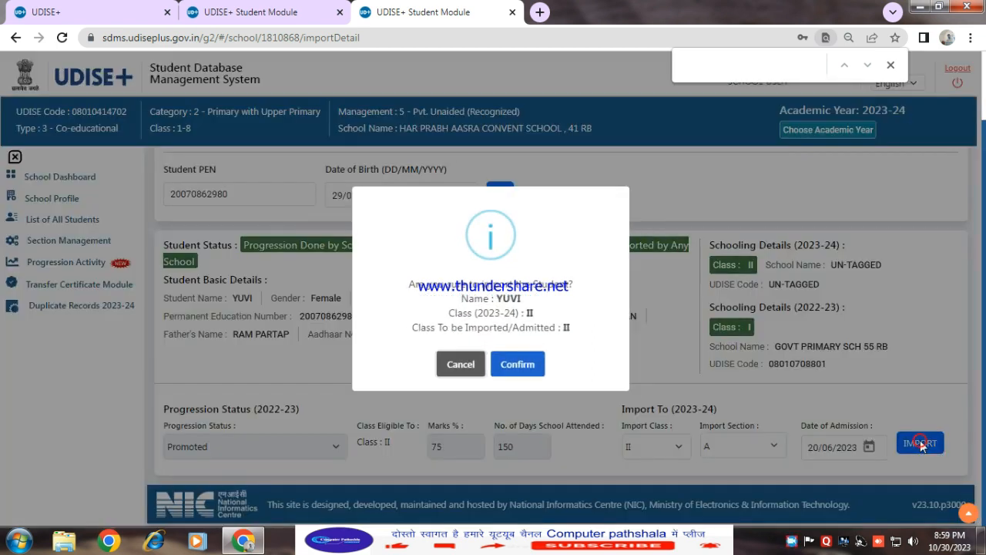
pyautogui.click(518, 362)
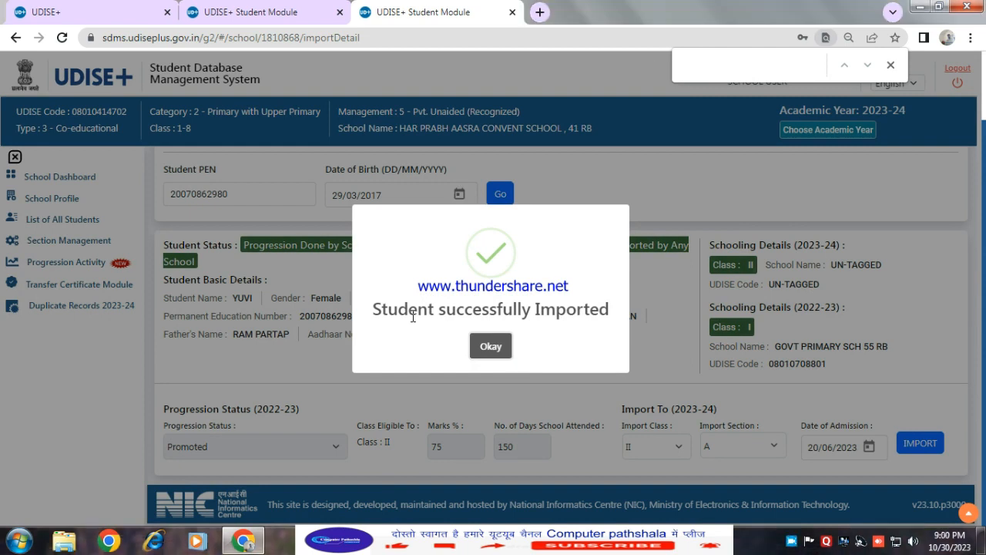
pyautogui.click(490, 347)
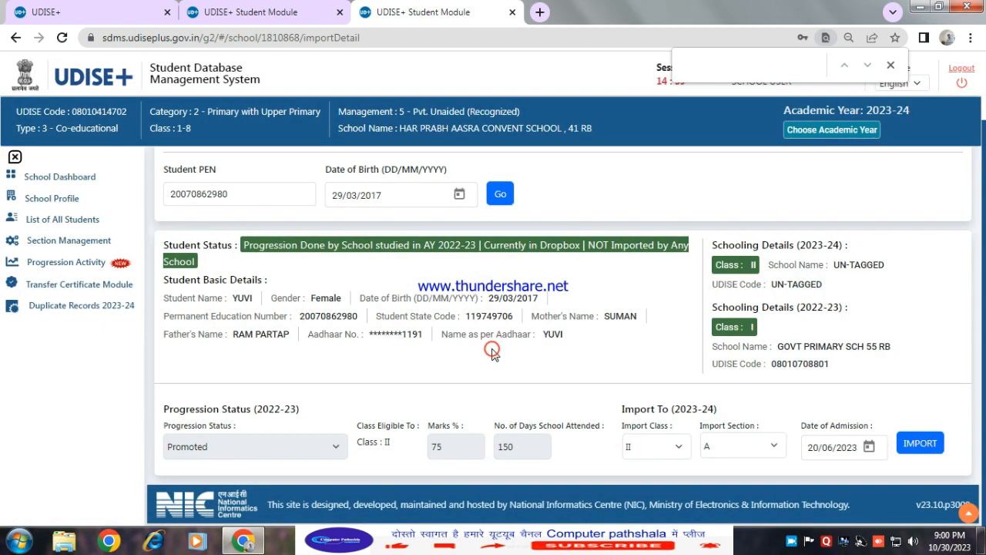
# Review the grade-wise class and section list on the school dashboard
pyautogui.scroll(1, 357, 346)
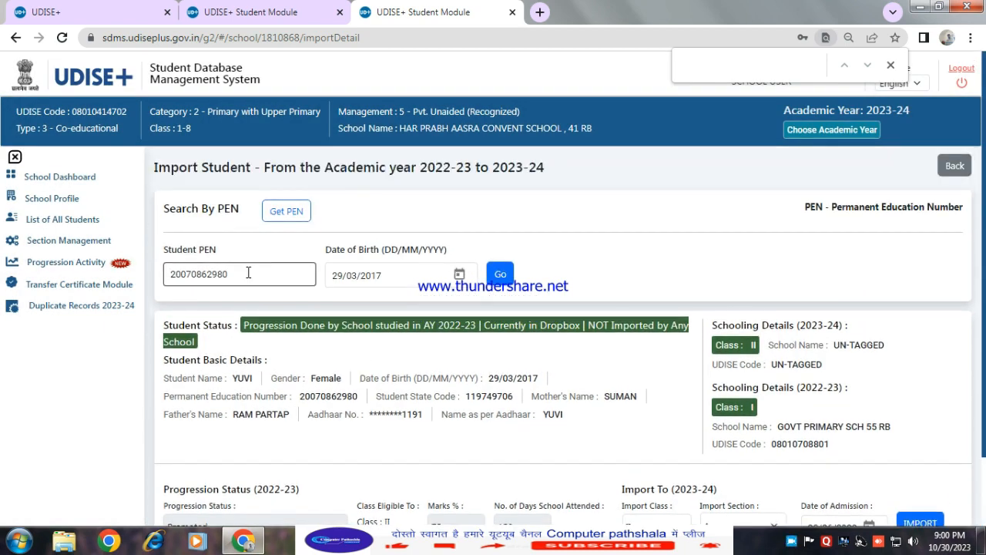
pyautogui.moveTo(243, 271); pyautogui.dragTo(165, 279)
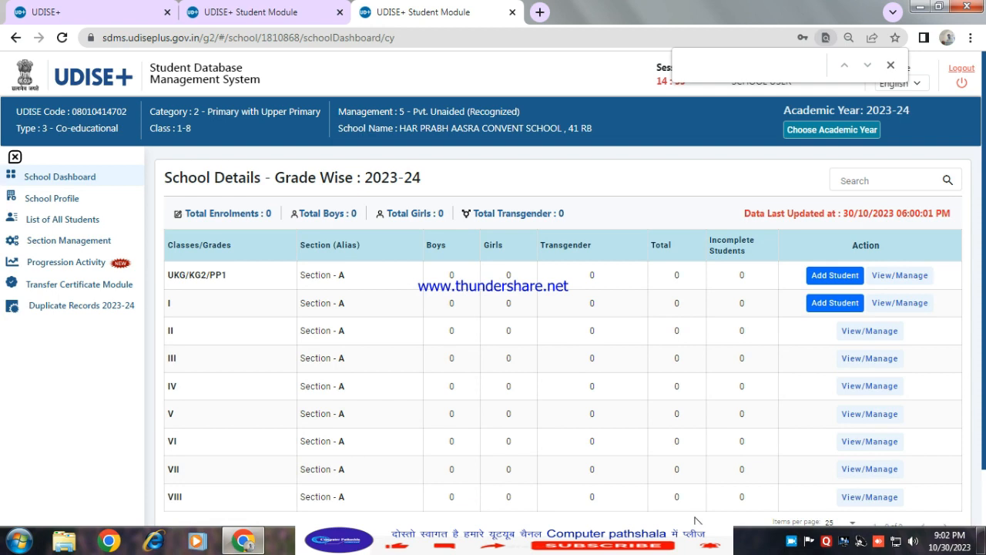
pyautogui.scroll(-1, 686, 426)
pyautogui.scroll(-1, 686, 426)
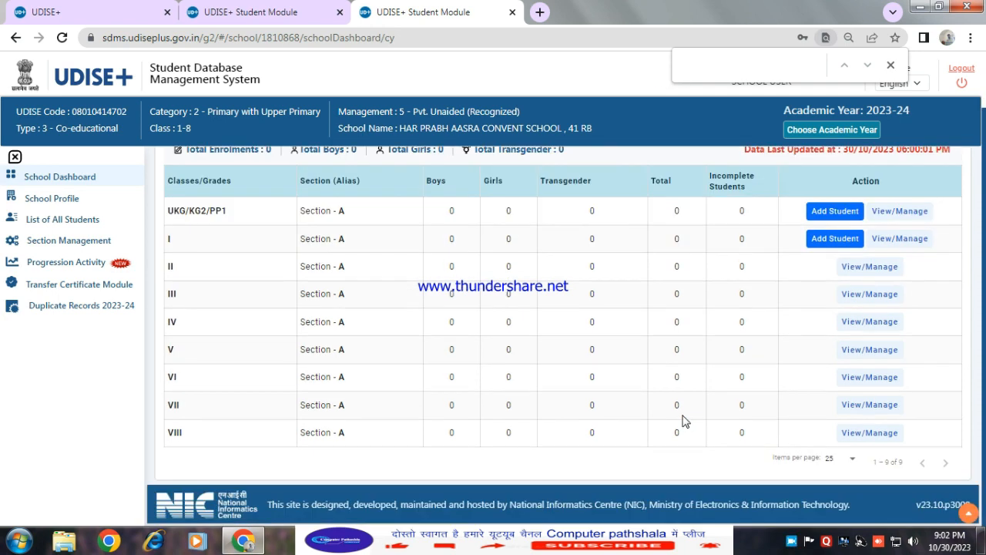
pyautogui.scroll(1, 681, 419)
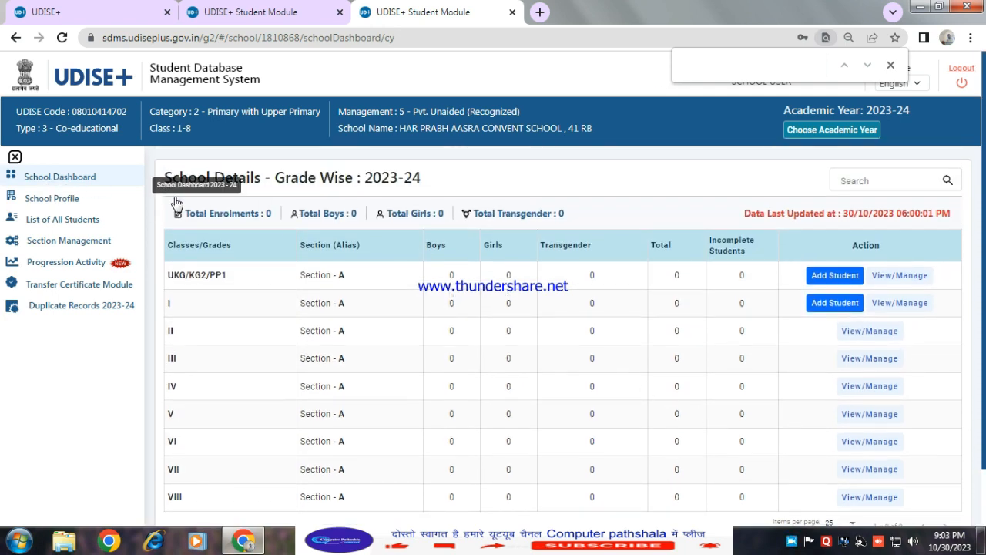
pyautogui.scroll(-1, 275, 403)
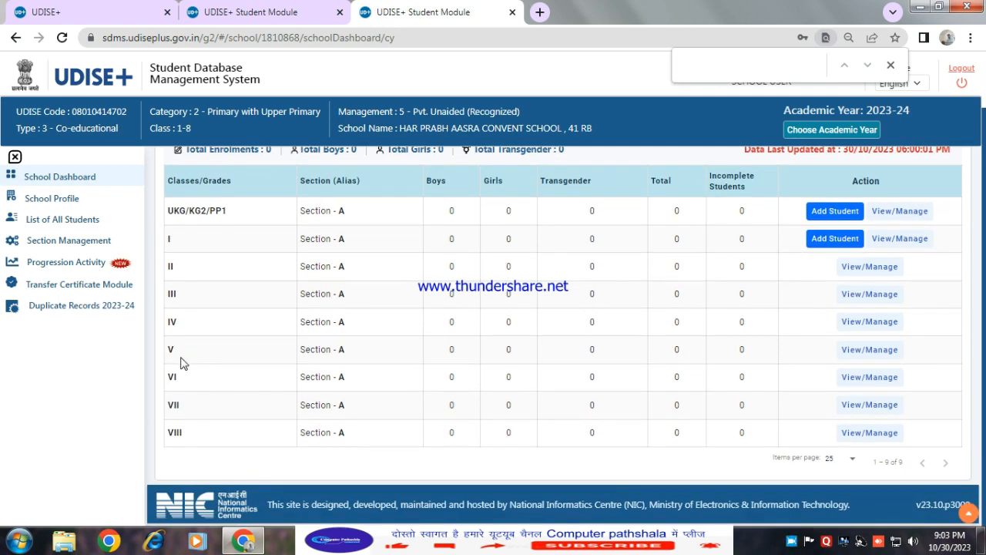
# Open the student list for class V, section A
pyautogui.moveTo(168, 348); pyautogui.dragTo(773, 350)
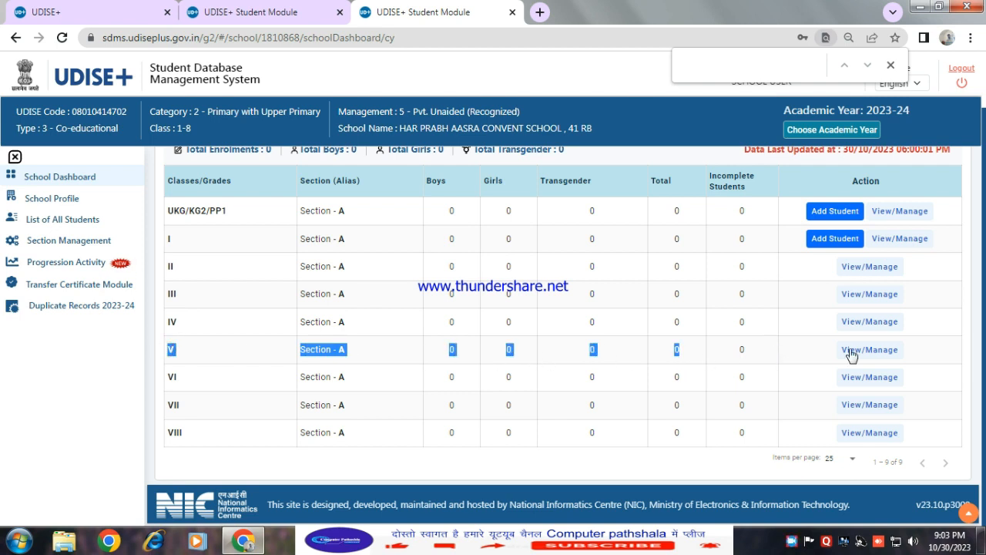
pyautogui.click(886, 353)
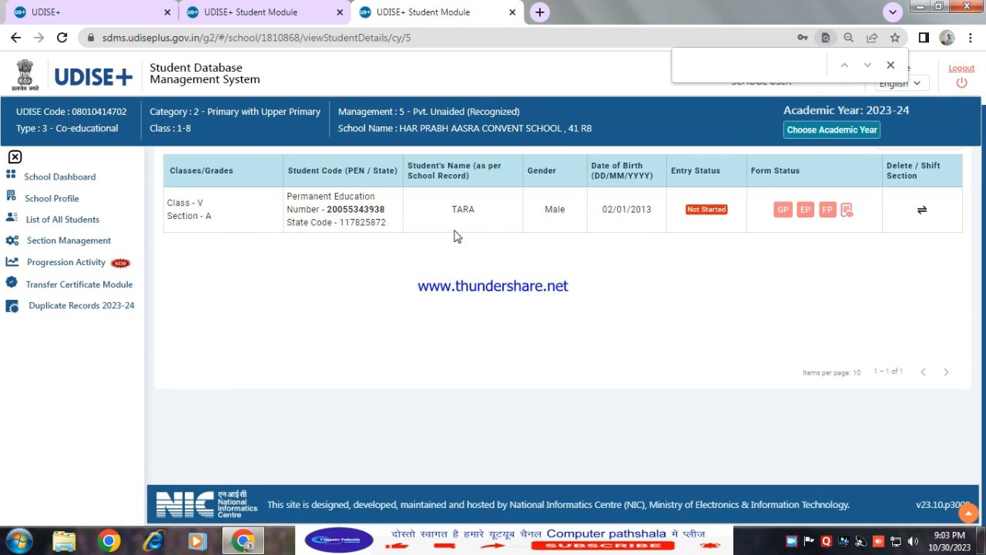
pyautogui.scroll(1, 455, 236)
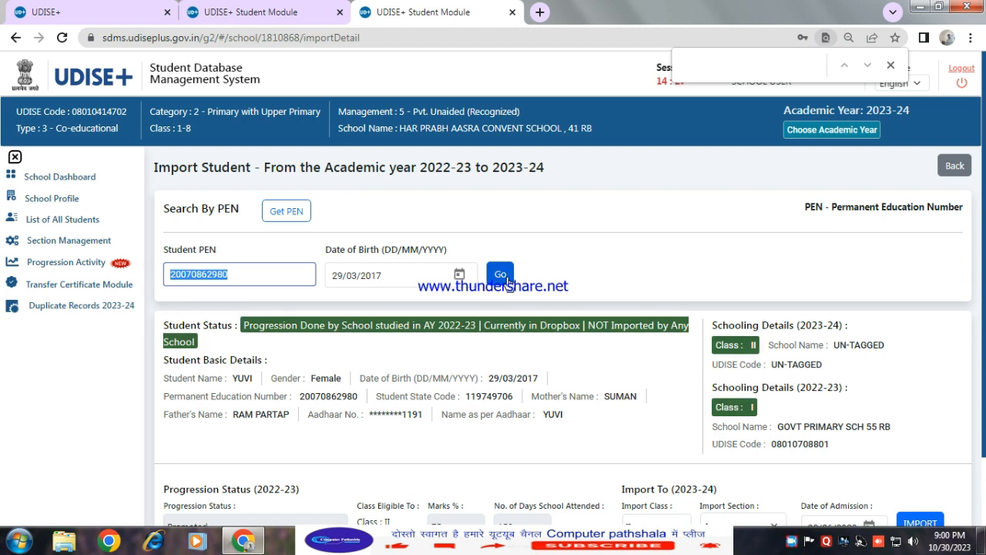
pyautogui.scroll(-1, 508, 281)
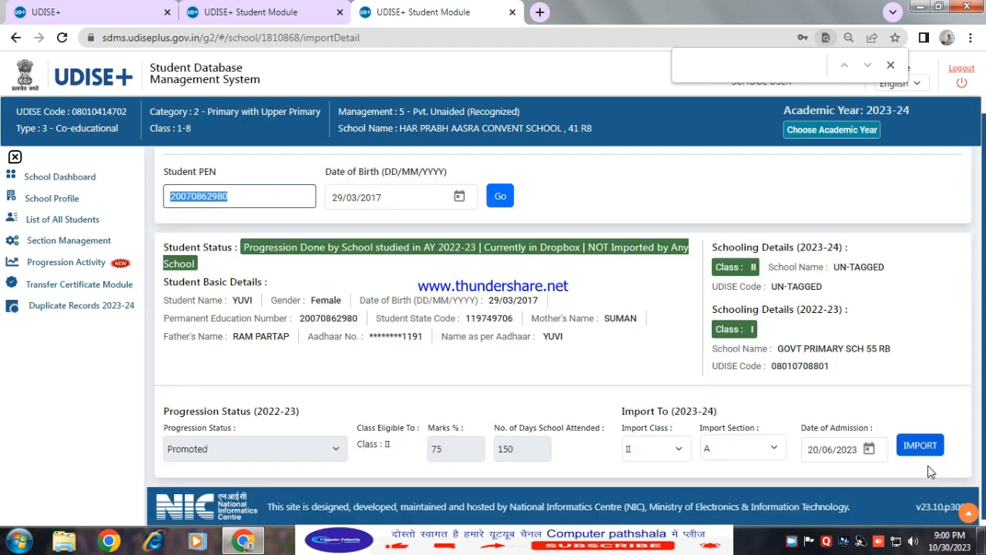